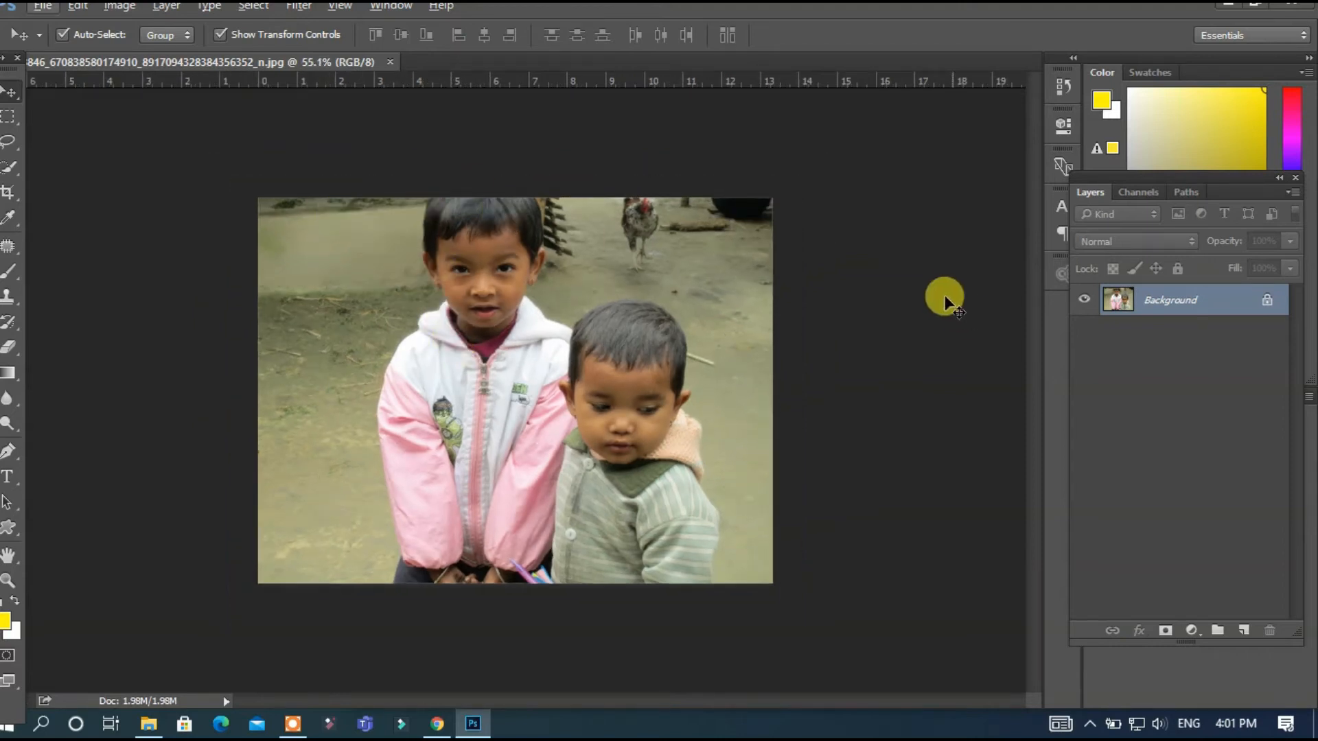
Step: Convert the locked background into a regular layer and add a Stroke layer style positioned Inside
{"action": "double_click", "coordinate": [1223, 310]}
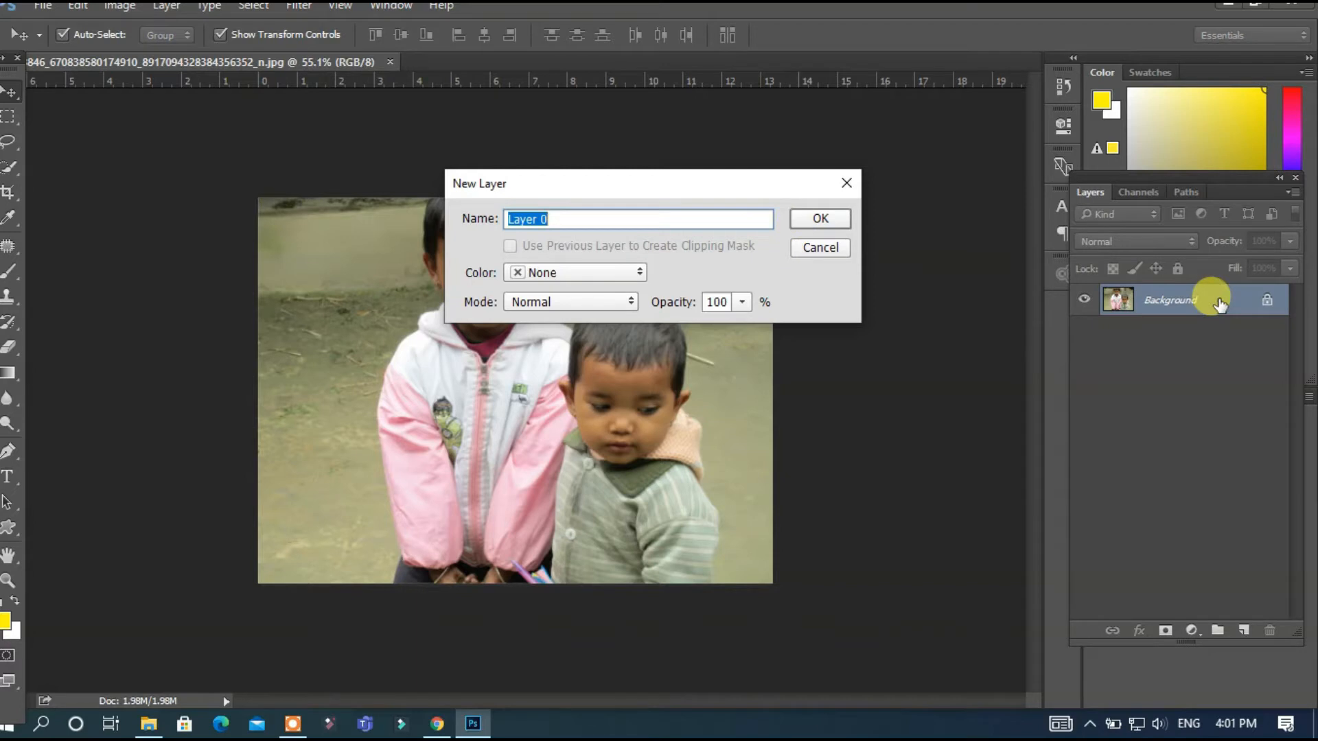
{"action": "left_click", "coordinate": [816, 219]}
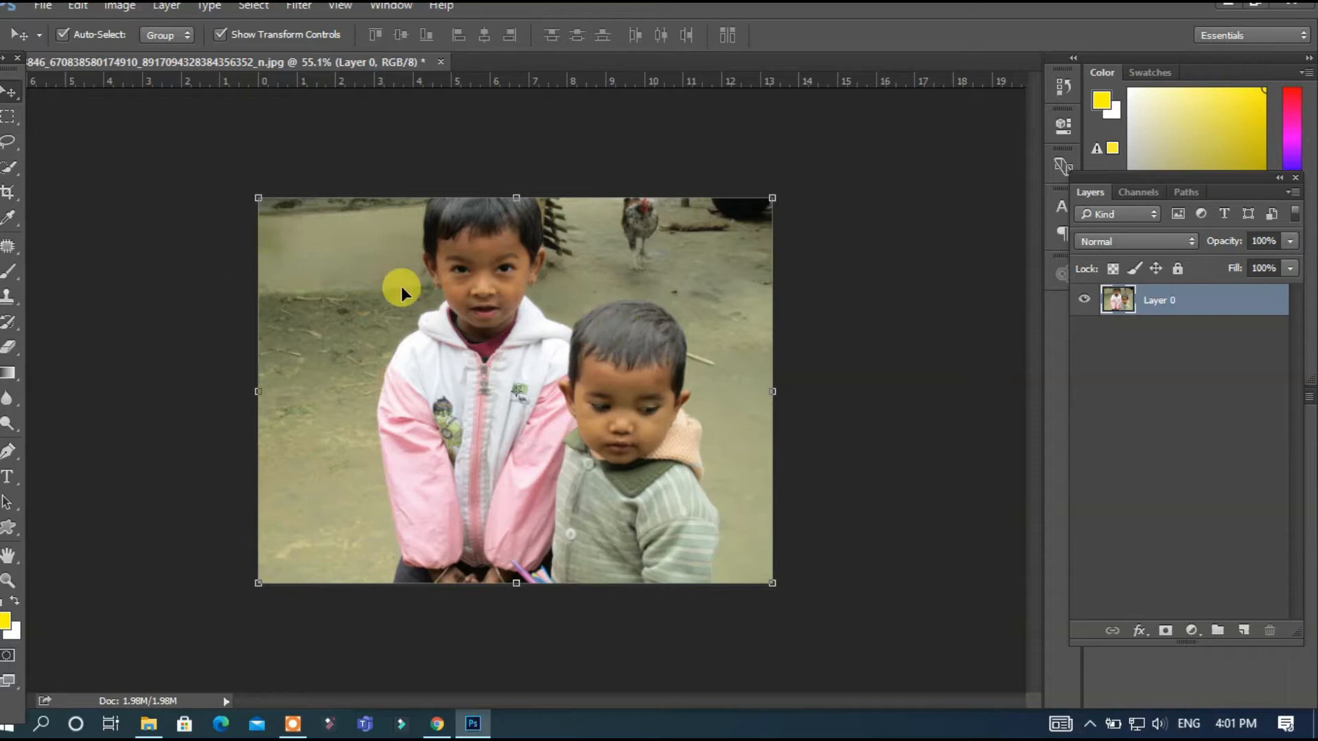
{"action": "left_click", "coordinate": [1140, 627]}
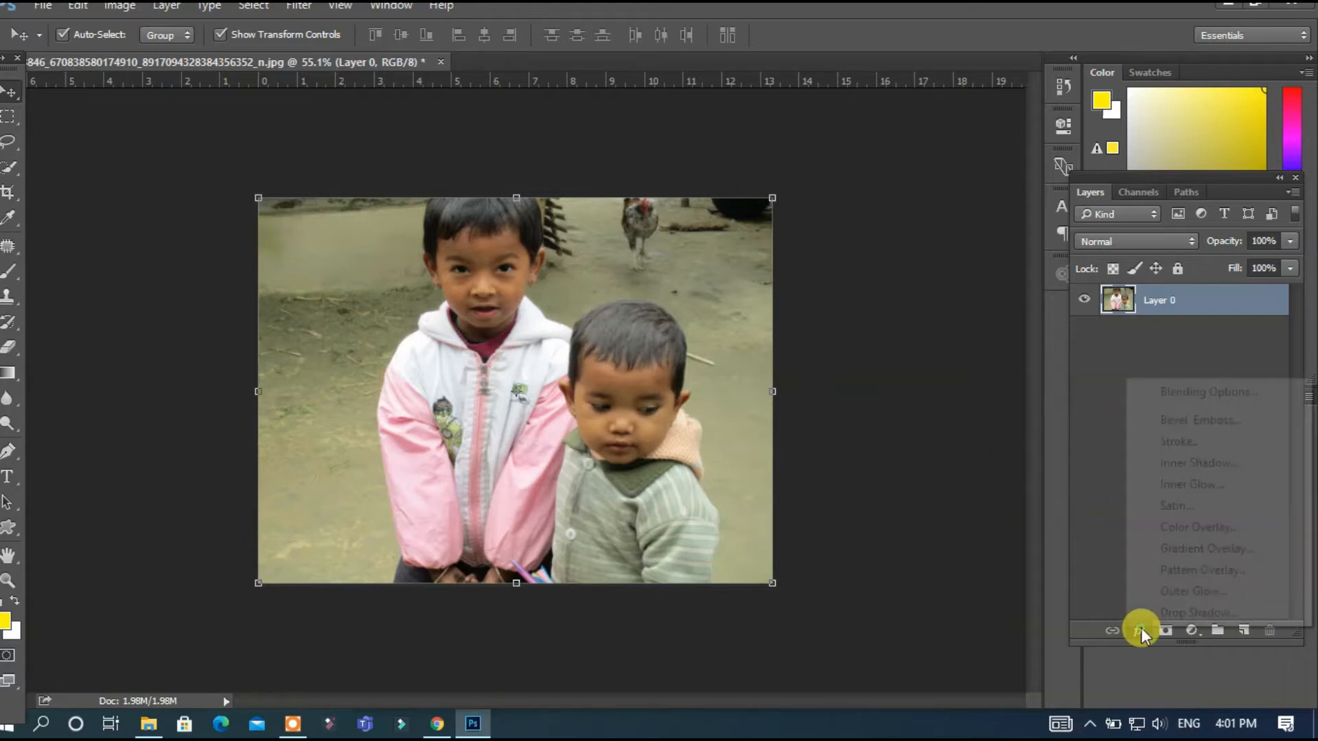
{"action": "left_click", "coordinate": [1167, 443]}
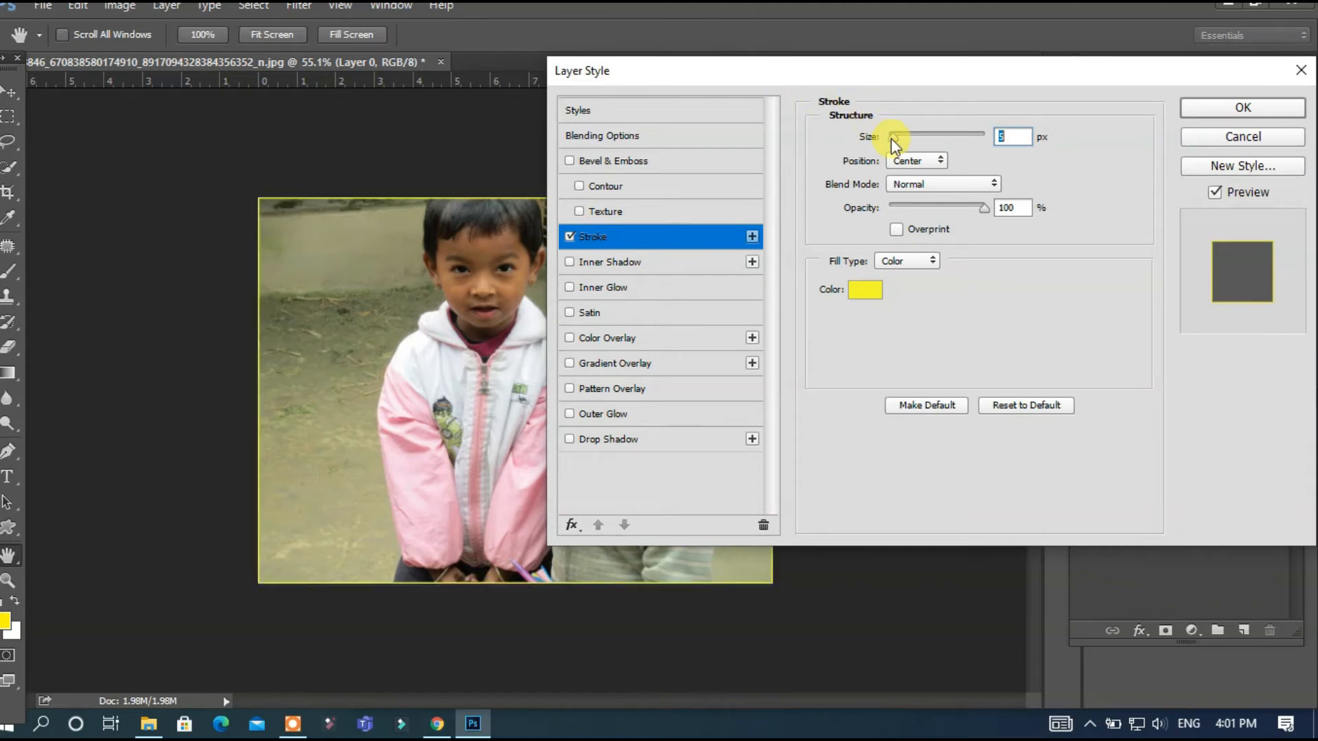
{"action": "left_click", "coordinate": [905, 162]}
{"action": "left_click", "coordinate": [907, 188]}
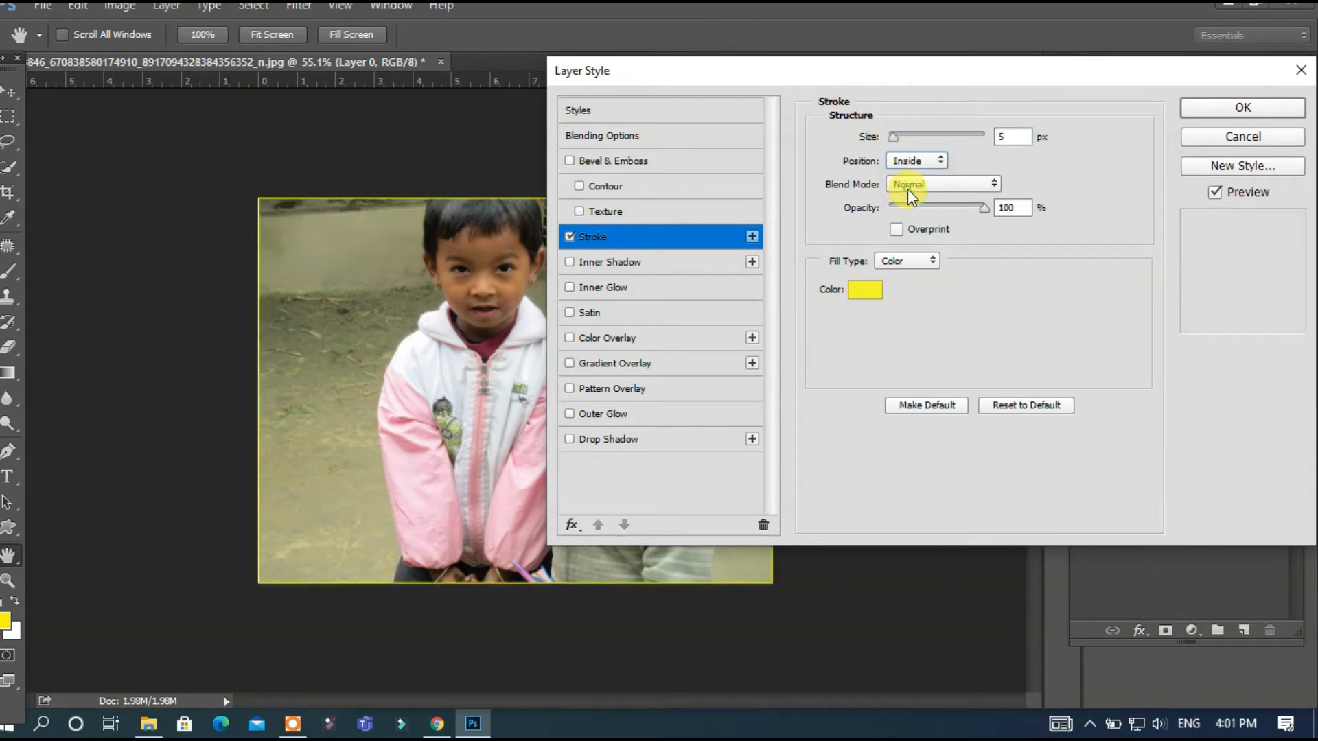
Step: Set the stroke colour to white (#ffffff)
{"action": "left_click_drag", "start_coordinate": [870, 84], "coordinate": [1074, 99]}
{"action": "left_click", "coordinate": [1071, 310]}
{"action": "mouse_move", "coordinate": [850, 270]}
{"action": "left_mouse_down"}
{"action": "mouse_move", "coordinate": [802, 438]}
{"action": "mouse_move", "coordinate": [771, 134]}
{"action": "left_mouse_up"}
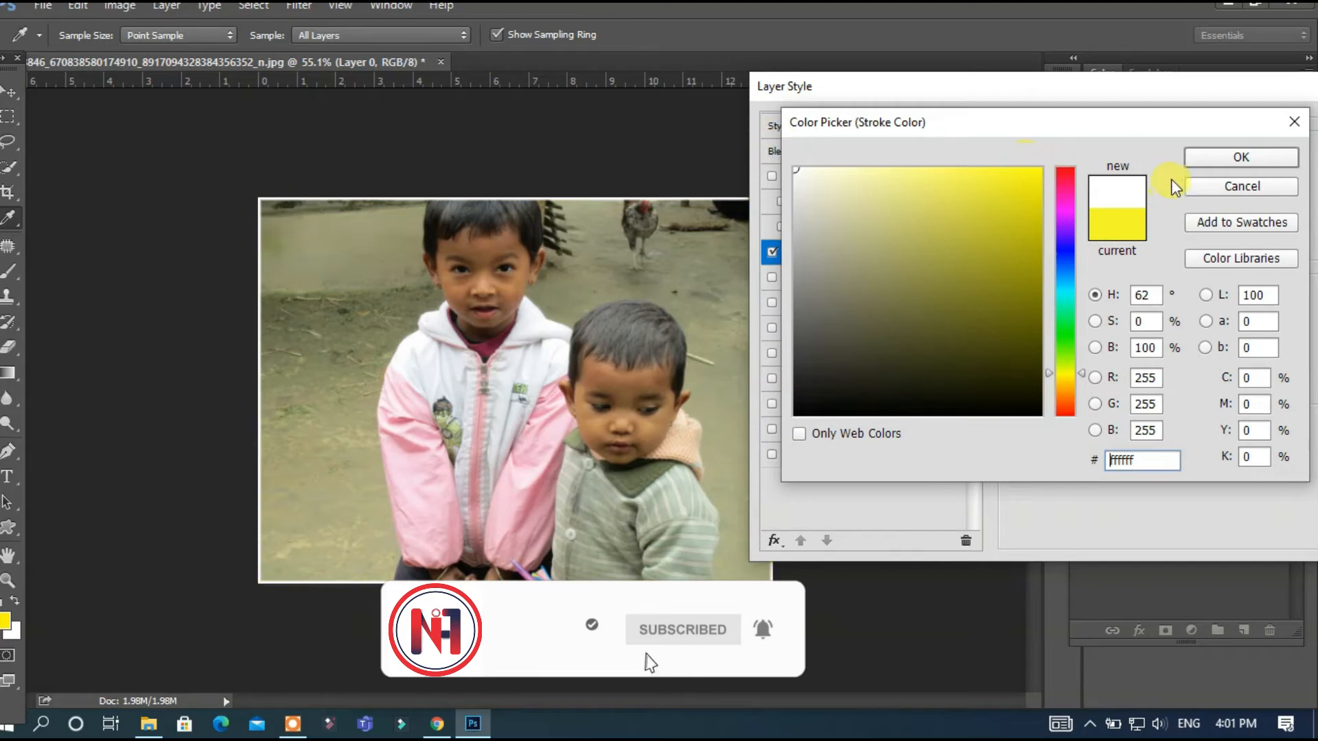
{"action": "left_click", "coordinate": [1191, 153]}
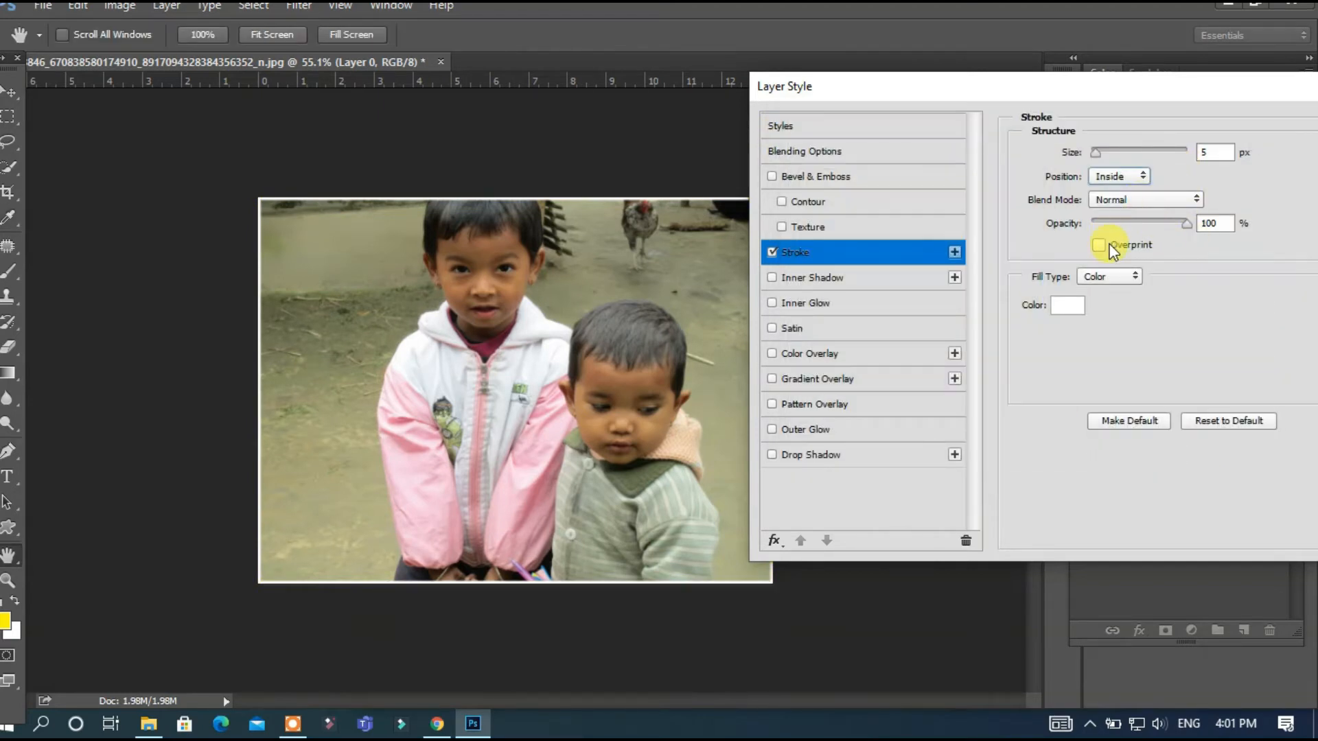
Step: Increase the inside stroke's size to 13 px and apply the layer style
{"action": "left_click_drag", "start_coordinate": [1098, 155], "coordinate": [1103, 155]}
{"action": "mouse_move", "coordinate": [1098, 86]}
{"action": "left_mouse_down"}
{"action": "mouse_move", "coordinate": [813, 435]}
{"action": "mouse_move", "coordinate": [762, 456]}
{"action": "left_mouse_up"}
{"action": "mouse_move", "coordinate": [821, 495]}
{"action": "left_mouse_down"}
{"action": "mouse_move", "coordinate": [851, 503]}
{"action": "mouse_move", "coordinate": [816, 493]}
{"action": "left_mouse_up"}
{"action": "left_click", "coordinate": [1131, 472]}
{"action": "key", "text": "v"}
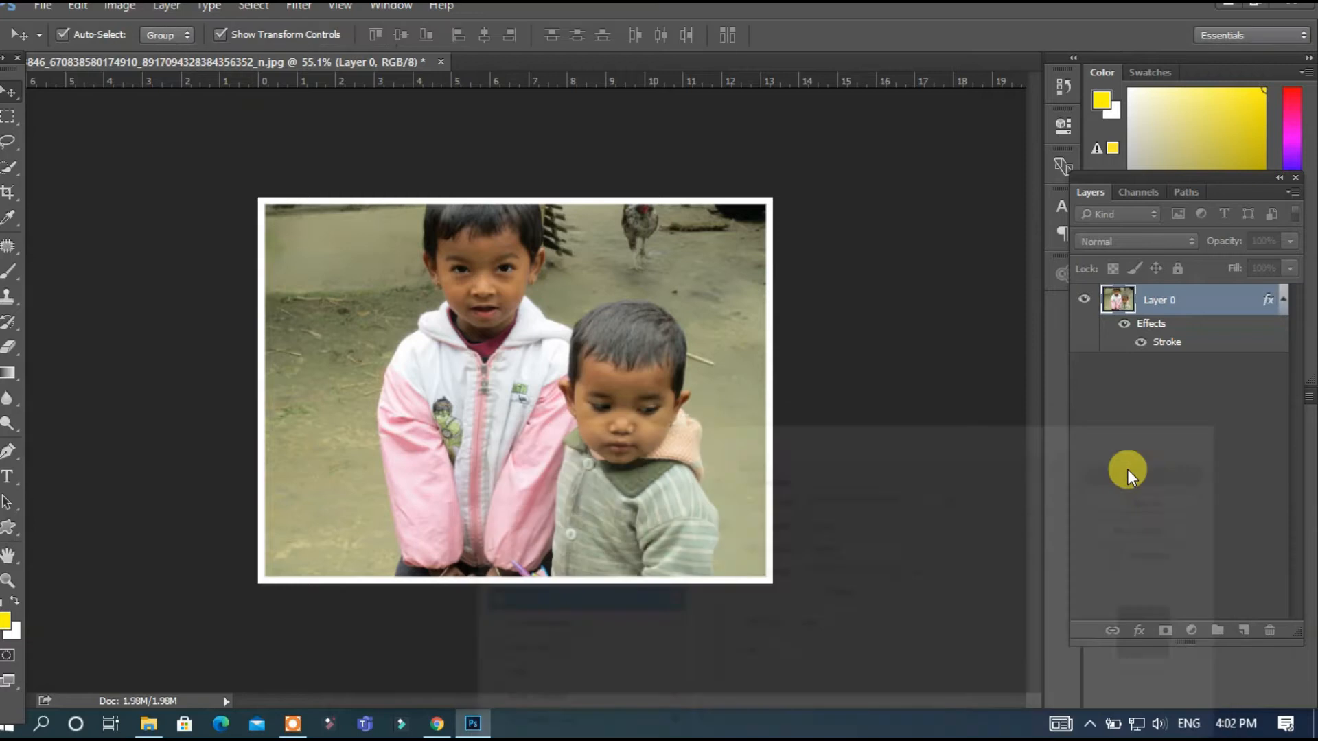
Step: Edit the photo's stroke effect, try out gray and other colours, and apply it in white
{"action": "double_click", "coordinate": [1168, 346]}
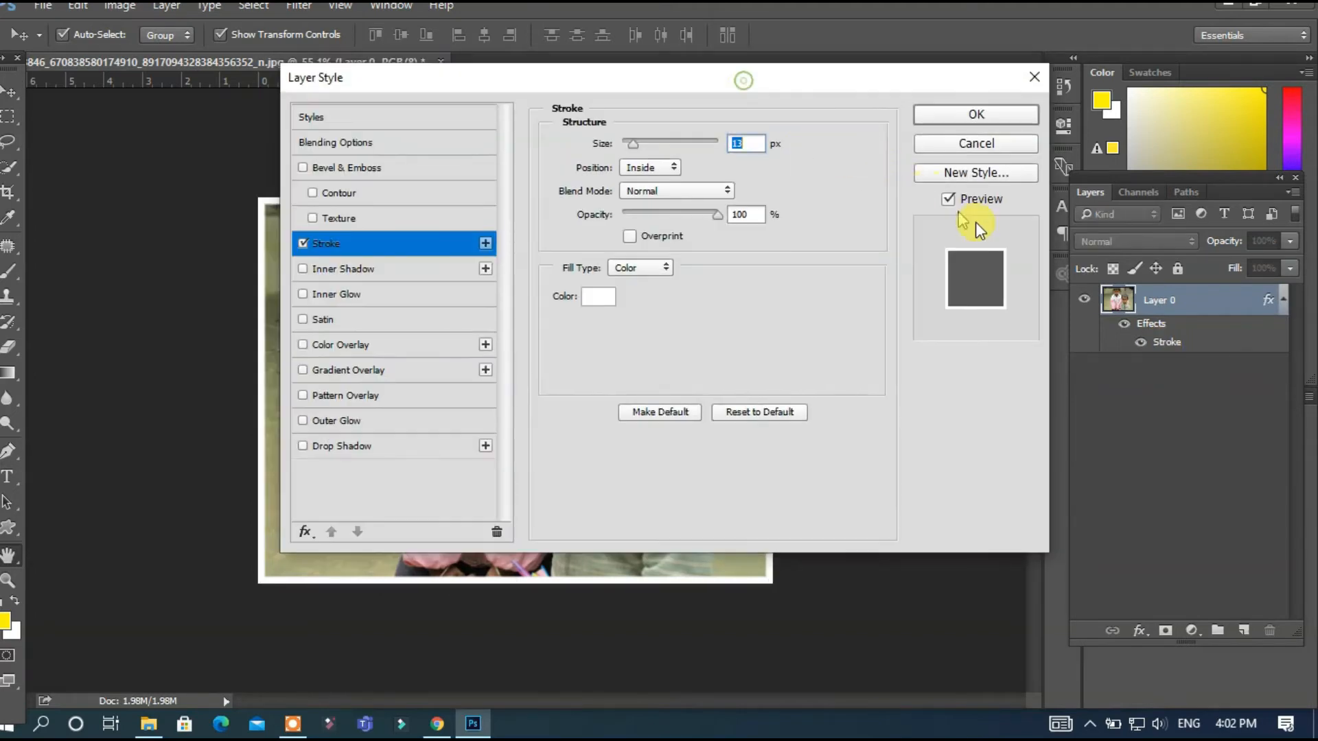
{"action": "left_click_drag", "start_coordinate": [743, 80], "coordinate": [1083, 105]}
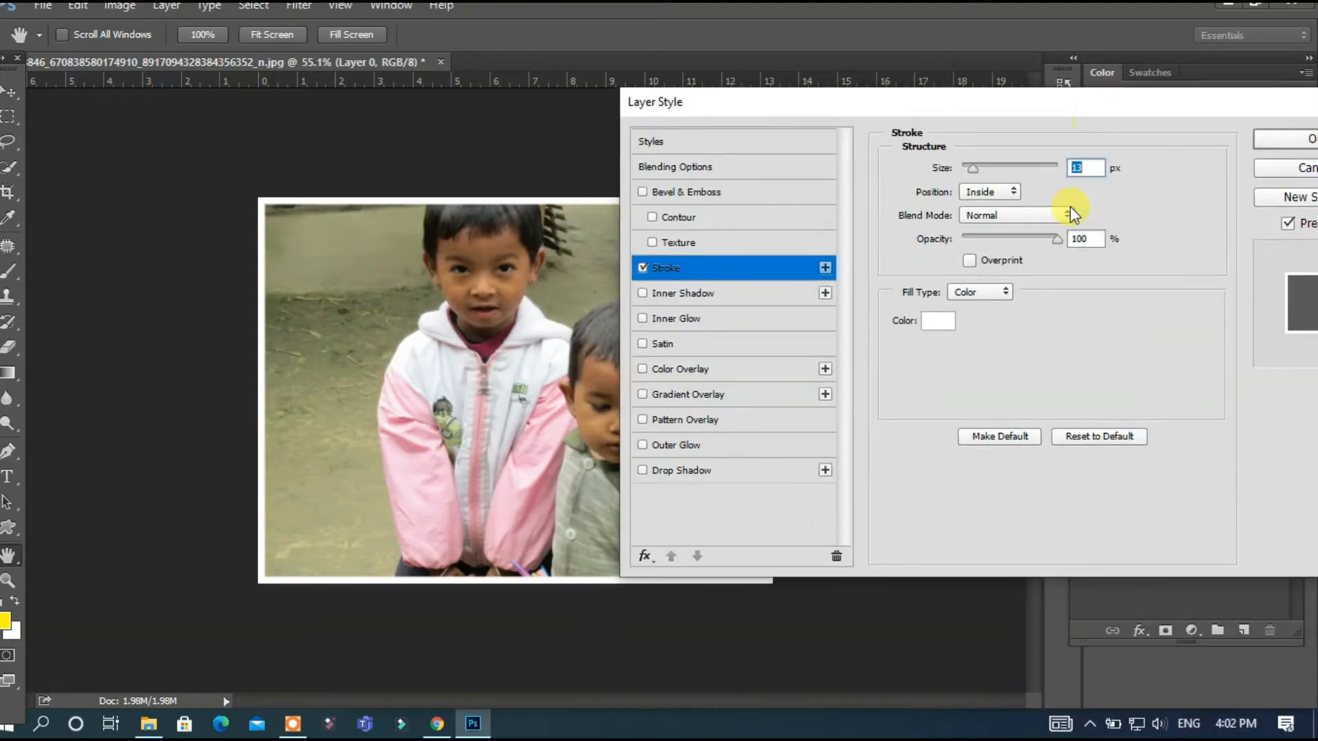
{"action": "left_click", "coordinate": [942, 320]}
{"action": "left_click_drag", "start_coordinate": [819, 281], "coordinate": [775, 308]}
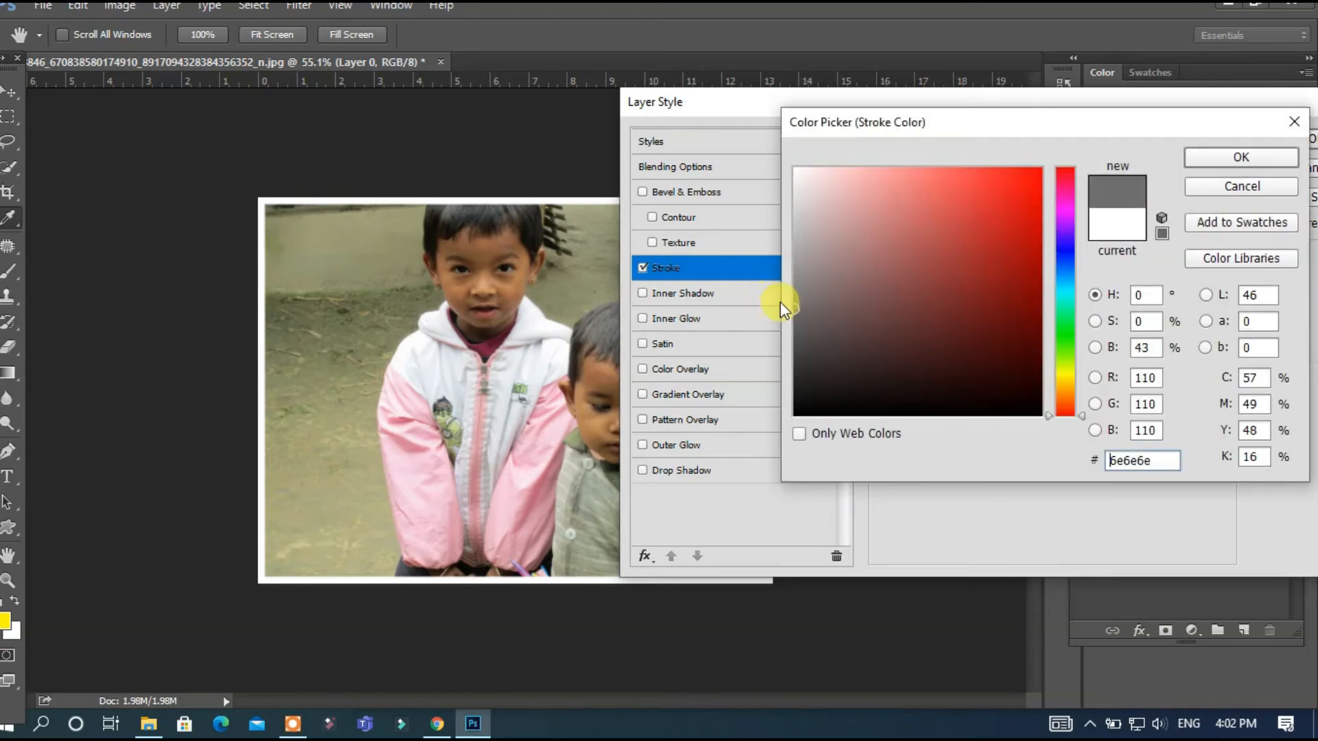
{"action": "left_click", "coordinate": [1026, 237]}
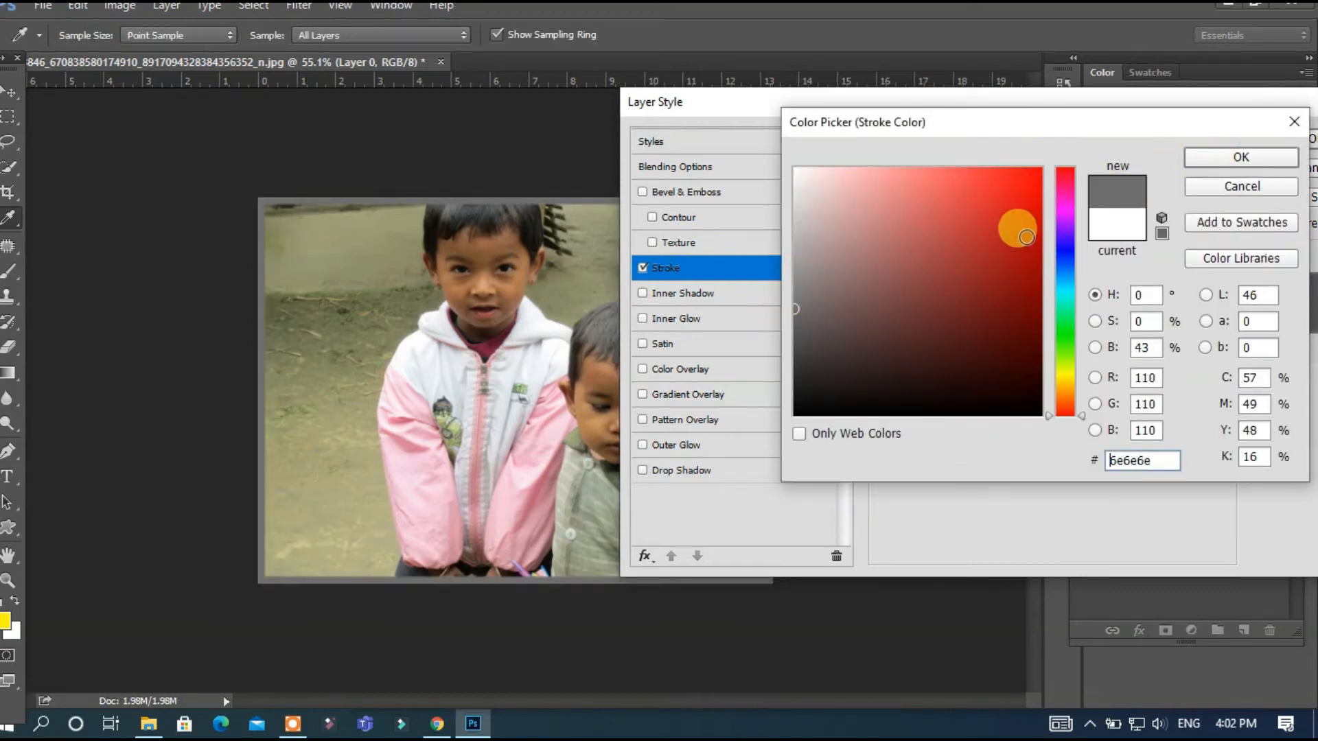
{"action": "left_click_drag", "start_coordinate": [1062, 350], "coordinate": [1064, 374]}
{"action": "mouse_move", "coordinate": [1031, 307]}
{"action": "left_mouse_down"}
{"action": "mouse_move", "coordinate": [1043, 220]}
{"action": "mouse_move", "coordinate": [1077, 143]}
{"action": "left_mouse_up"}
{"action": "mouse_move", "coordinate": [1025, 361]}
{"action": "left_mouse_down"}
{"action": "mouse_move", "coordinate": [1057, 466]}
{"action": "mouse_move", "coordinate": [856, 277]}
{"action": "mouse_move", "coordinate": [773, 123]}
{"action": "mouse_move", "coordinate": [742, 111]}
{"action": "left_mouse_up"}
{"action": "left_click", "coordinate": [1209, 158]}
{"action": "left_click", "coordinate": [1281, 140]}
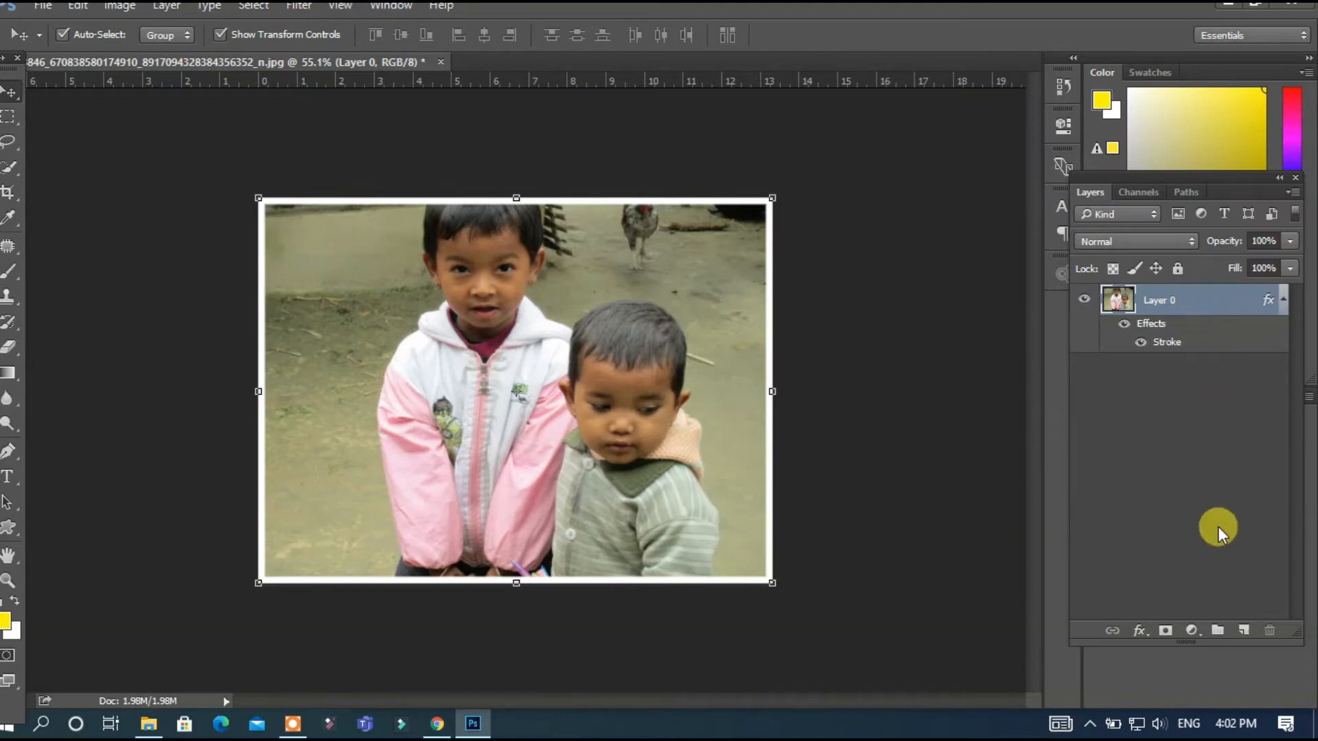
Step: Check the photo with the stroke hidden and undo the changes back to the original locked background
{"action": "left_click", "coordinate": [1141, 429]}
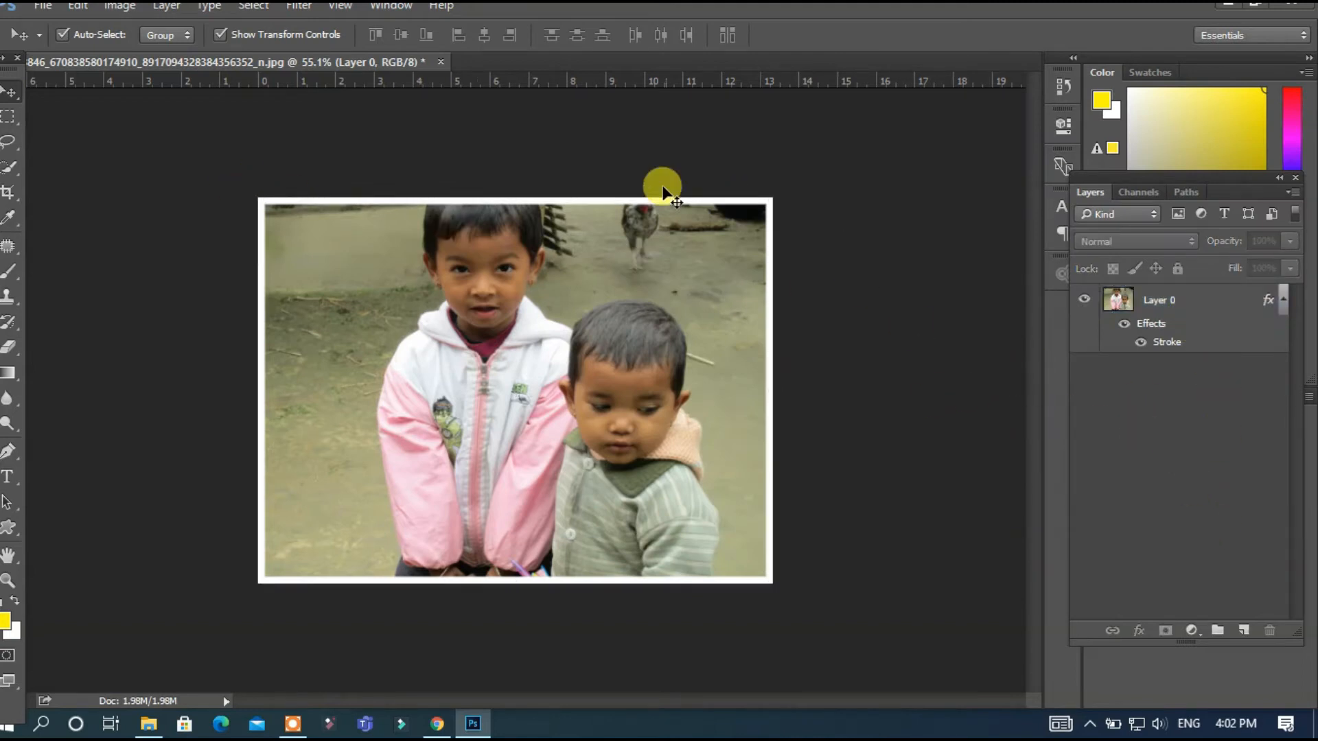
{"action": "left_click", "coordinate": [1142, 343]}
{"action": "key", "text": "ctrl+z"}
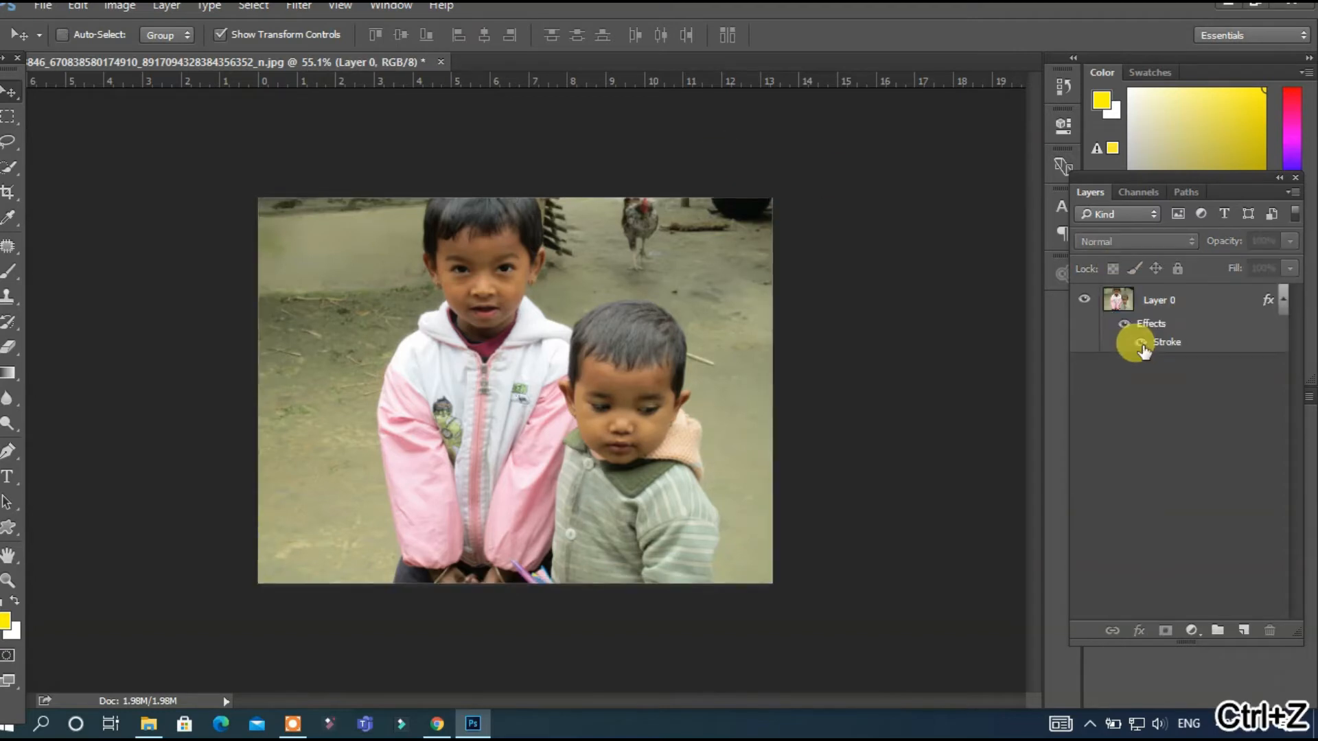
{"action": "key", "text": "ctrl+alt+z"}
{"action": "key", "text": "ctrl+alt+z"}
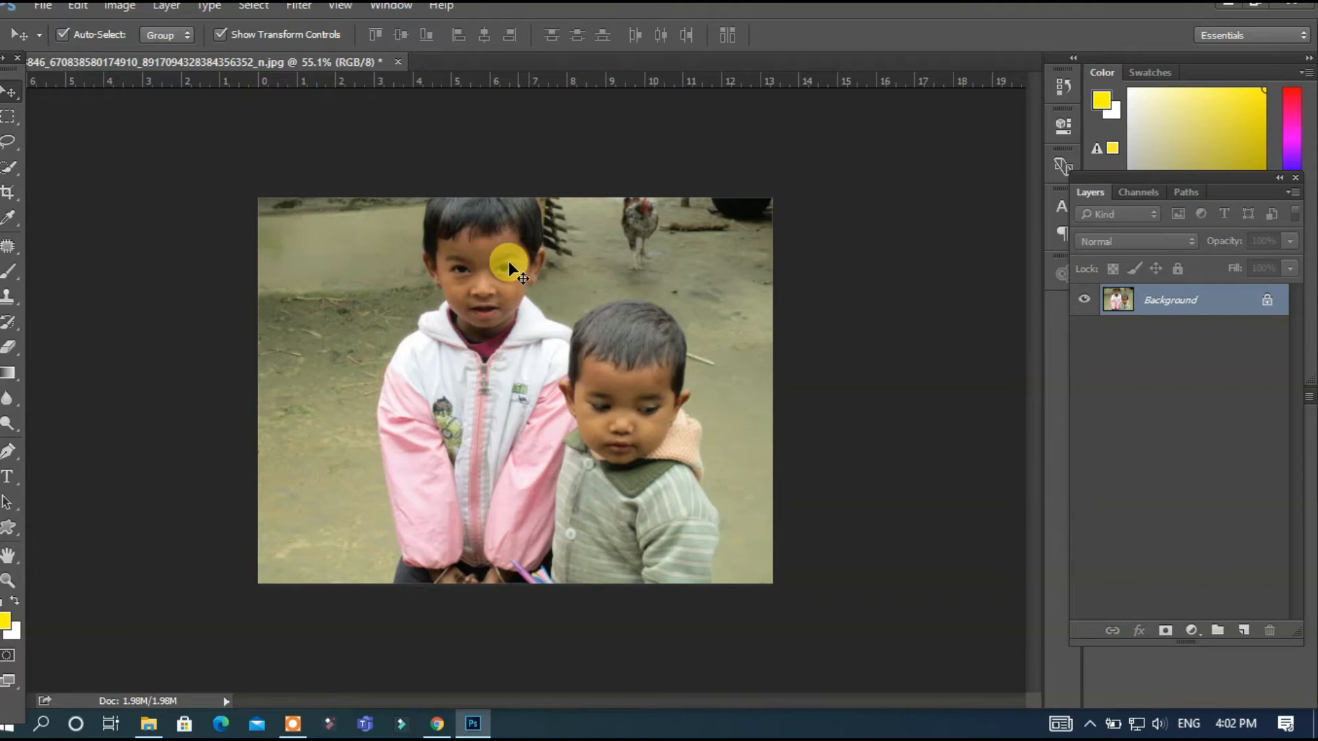
Step: Create a white border by selecting the whole canvas and scaling the photo about its centre to about 96.7%, leaving nothing selected
{"action": "key", "text": "ctrl+a"}
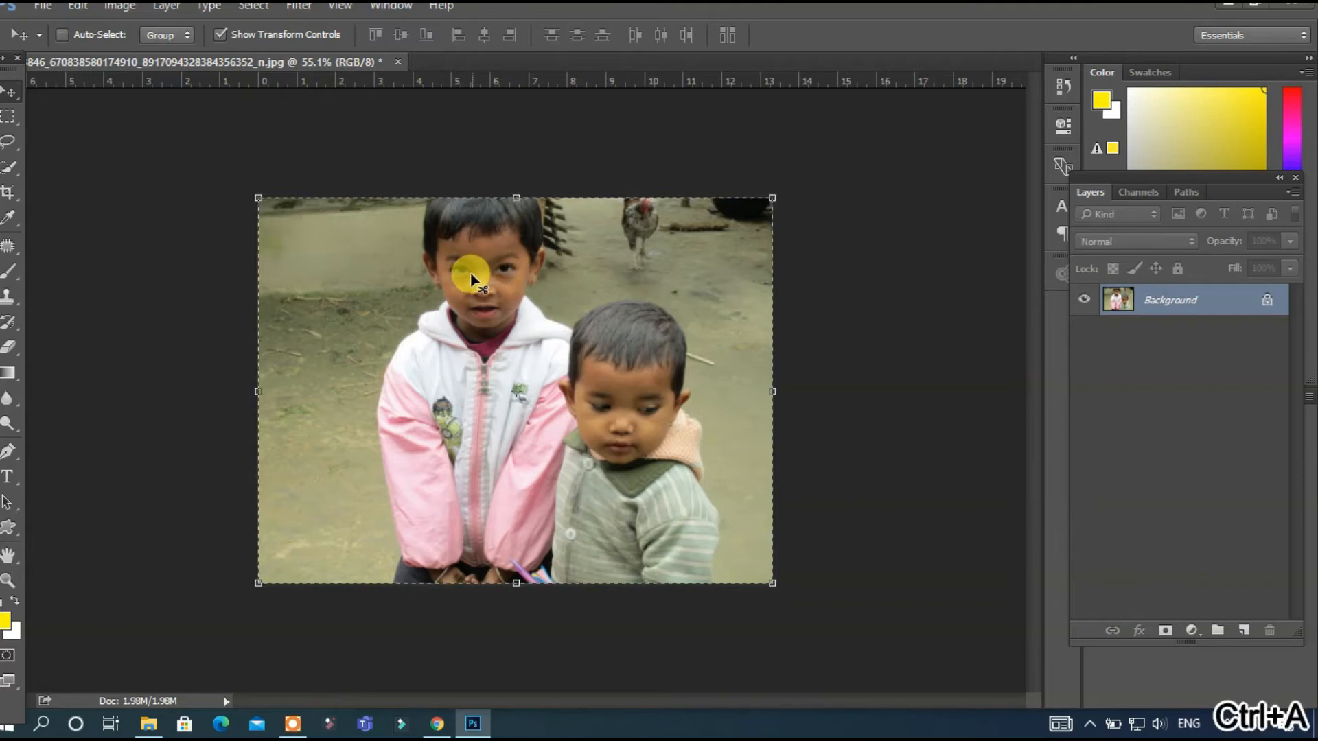
{"action": "key", "text": "ctrl+t"}
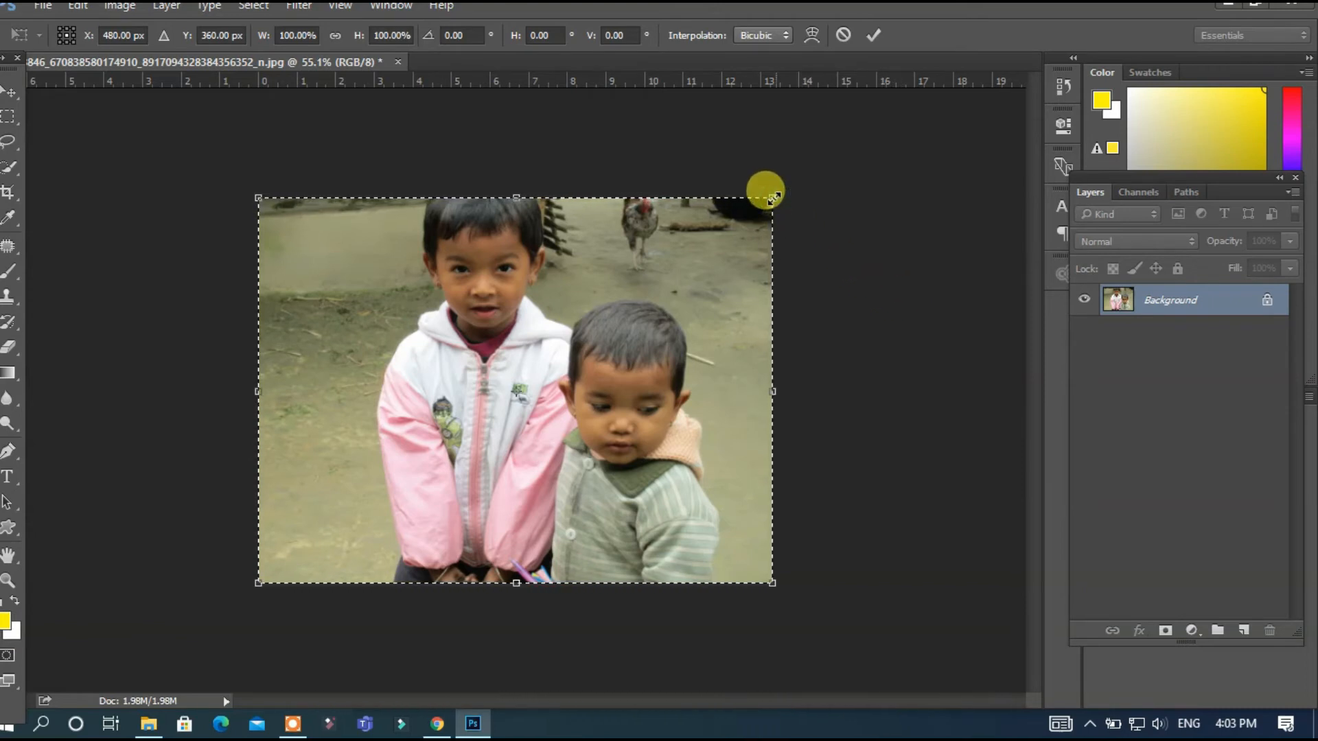
{"action": "left_click_drag", "start_coordinate": [772, 202], "coordinate": [762, 200]}
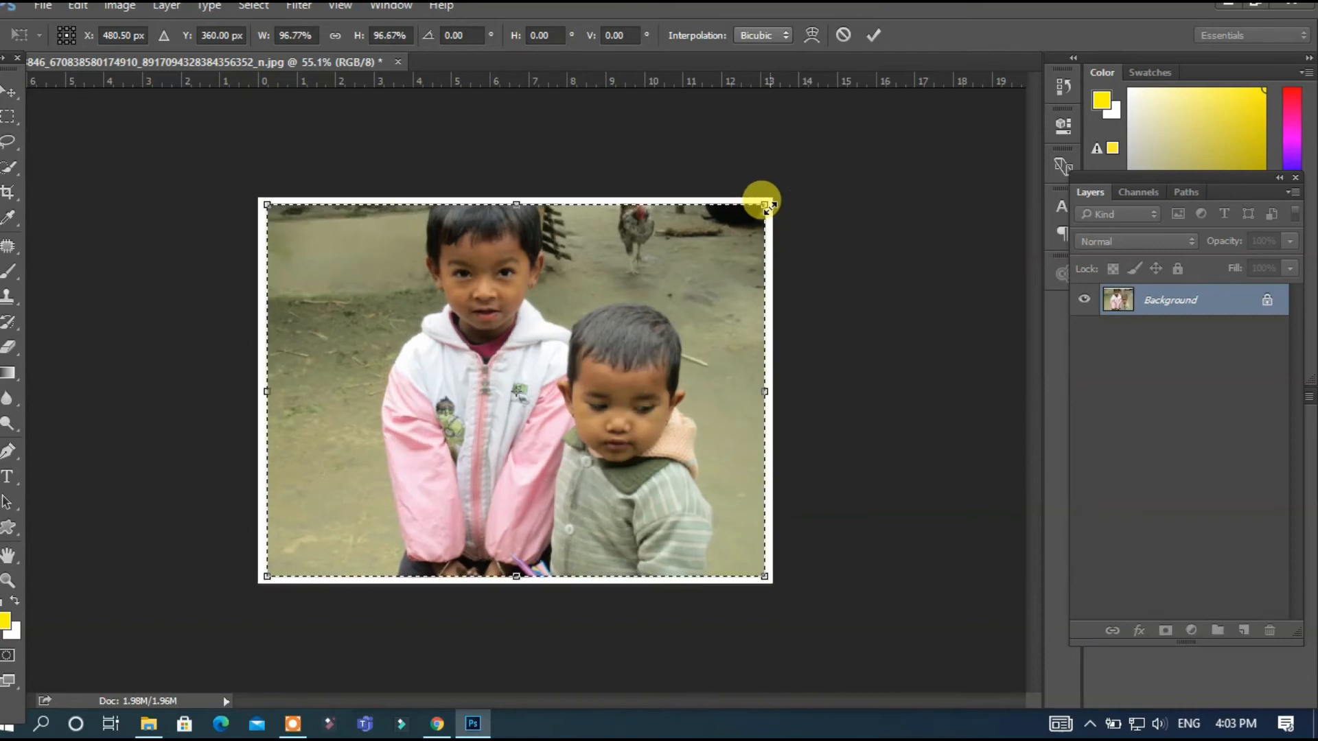
{"action": "key", "text": "Return"}
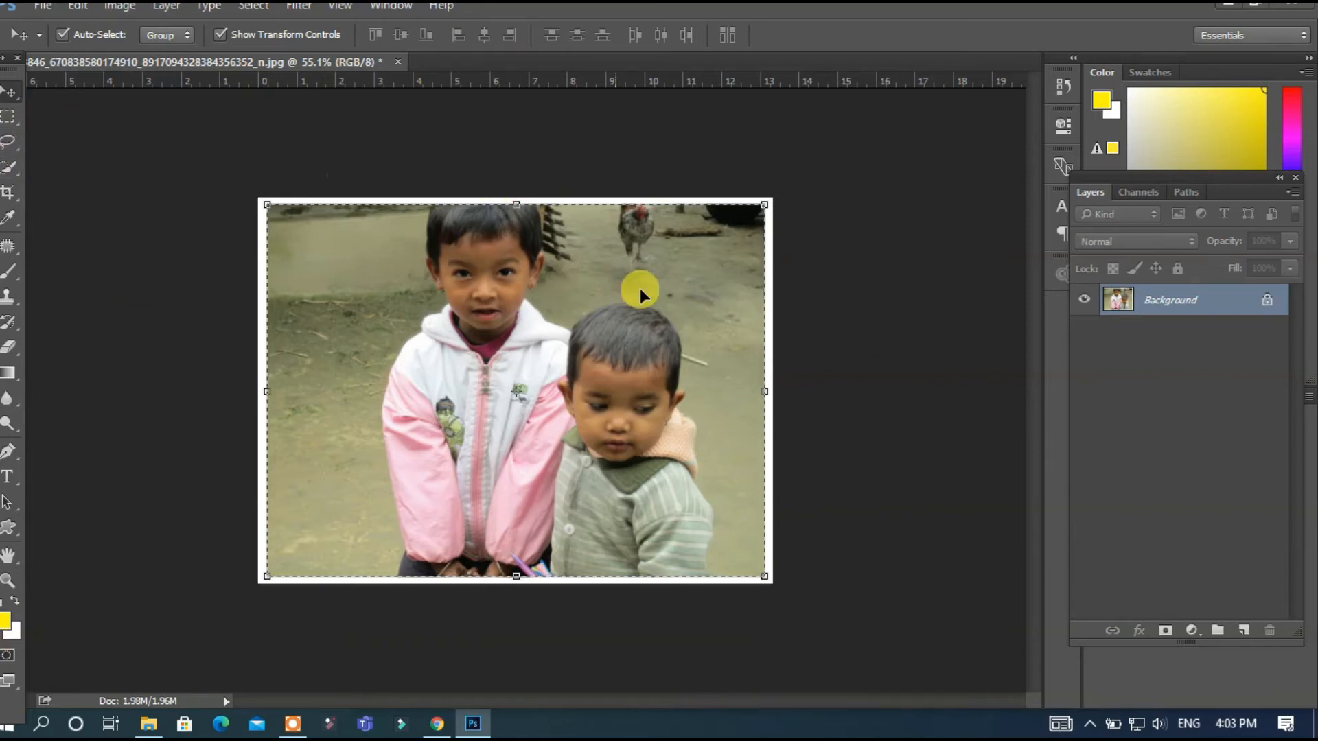
{"action": "key", "text": "ctrl+d"}
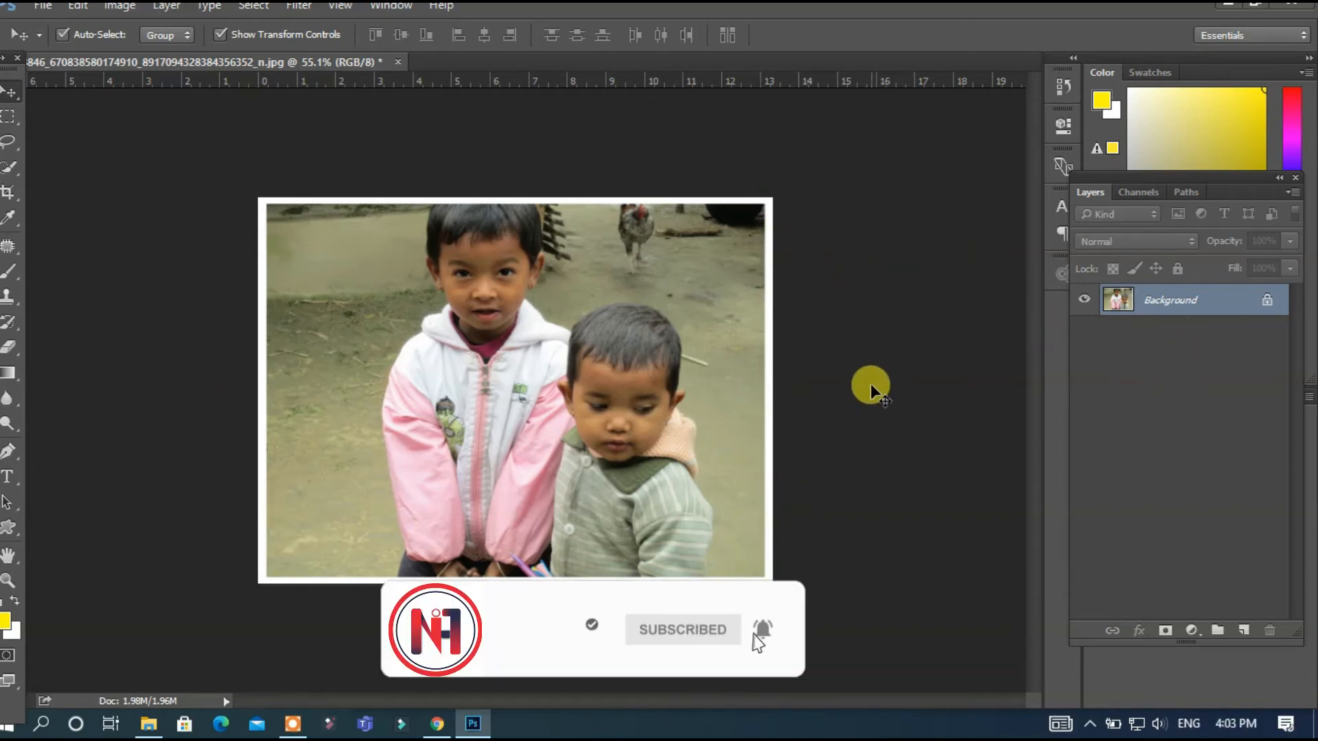
Step: Add a black outer border by setting the background colour to #000000 and scaling the whole image down slightly about its centre
{"action": "left_click", "coordinate": [16, 636]}
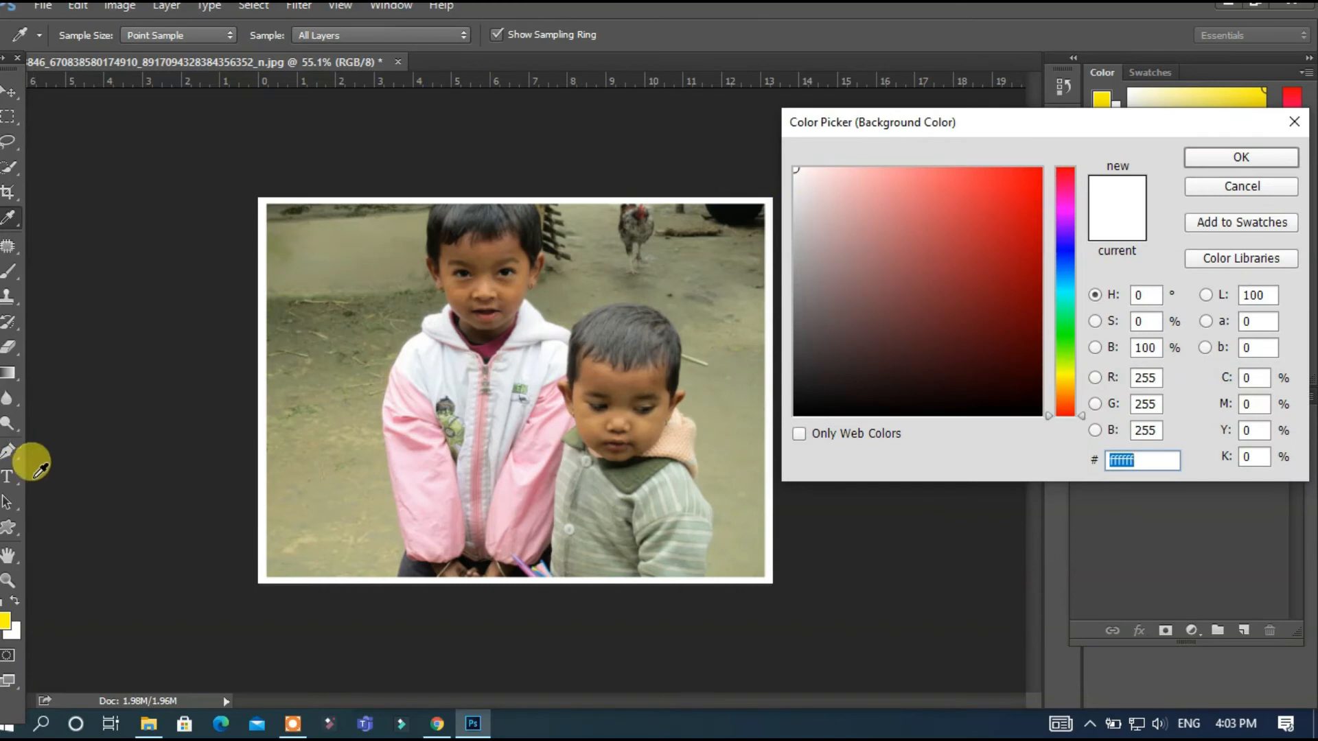
{"action": "left_click_drag", "start_coordinate": [796, 242], "coordinate": [729, 479]}
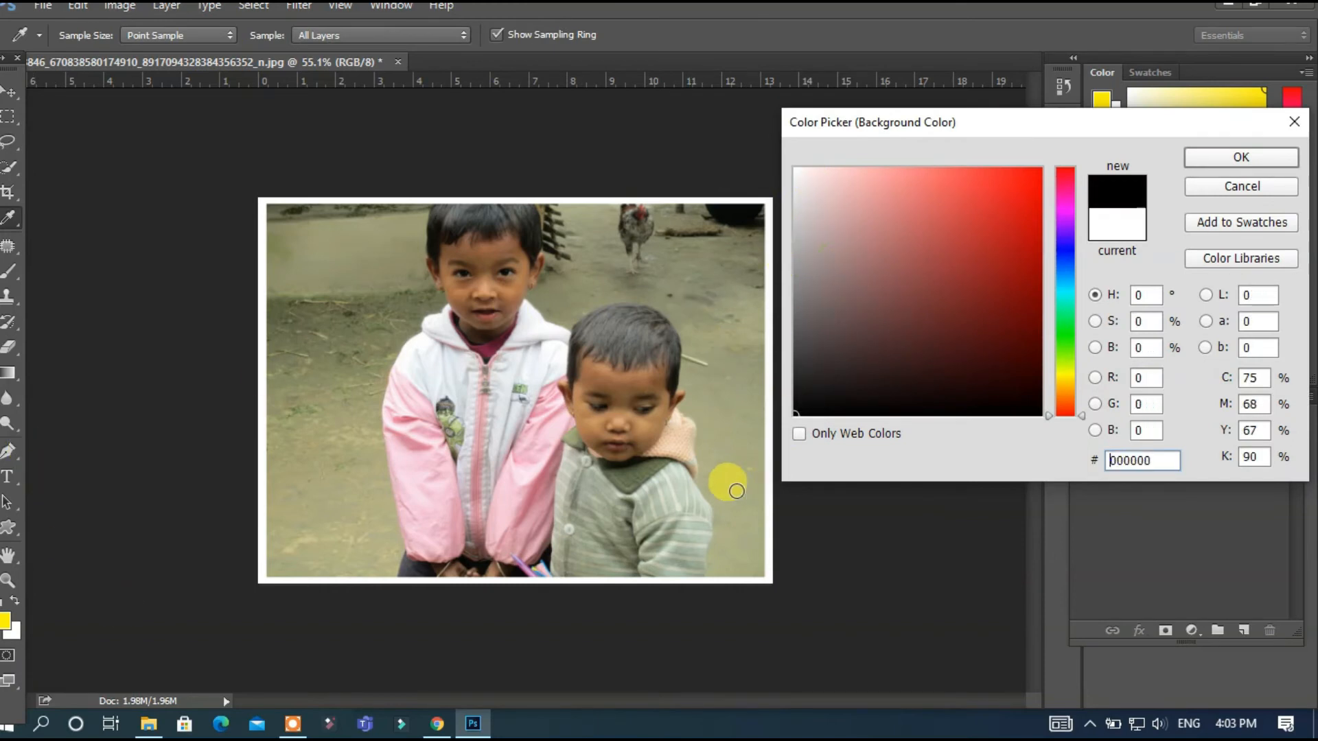
{"action": "left_click", "coordinate": [1261, 164]}
{"action": "key", "text": "ctrl+a"}
{"action": "key", "text": "ctrl+t"}
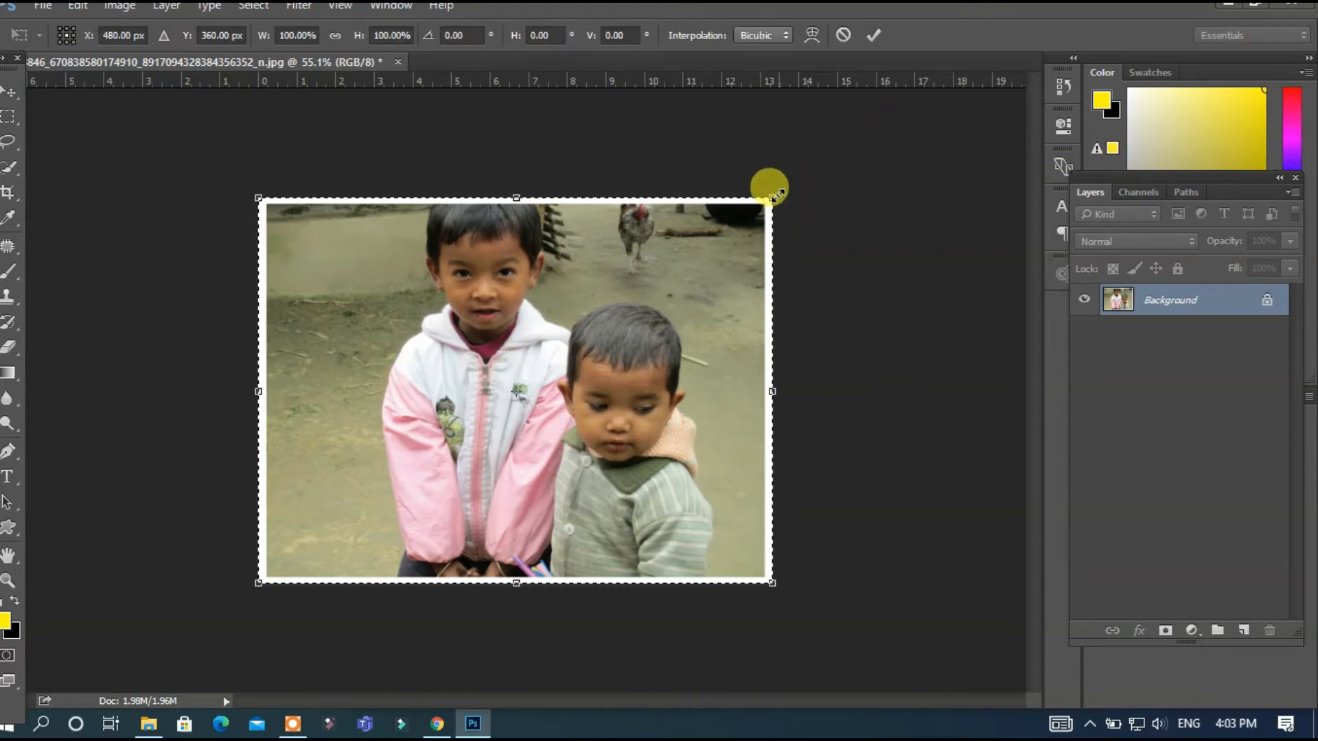
{"action": "left_click_drag", "start_coordinate": [776, 198], "coordinate": [773, 198]}
{"action": "key", "text": "Return"}
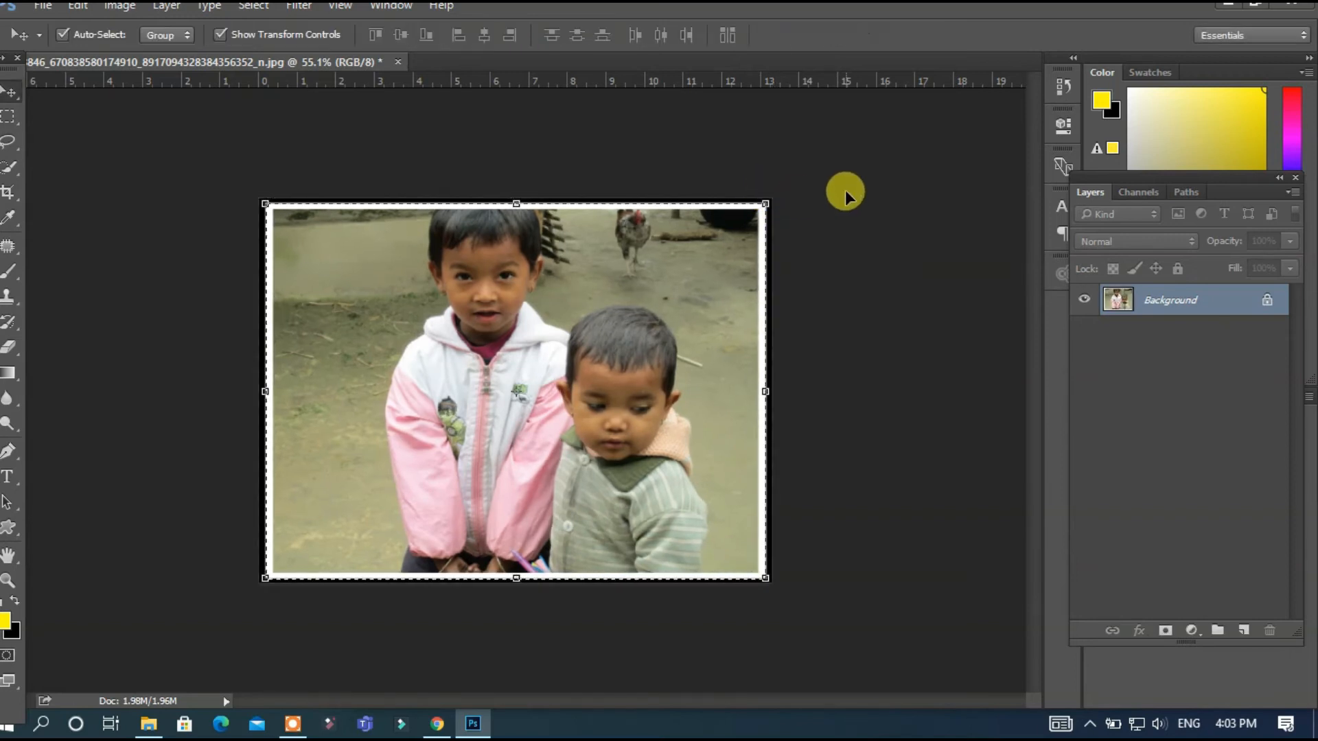
{"action": "key", "text": "ctrl+d"}
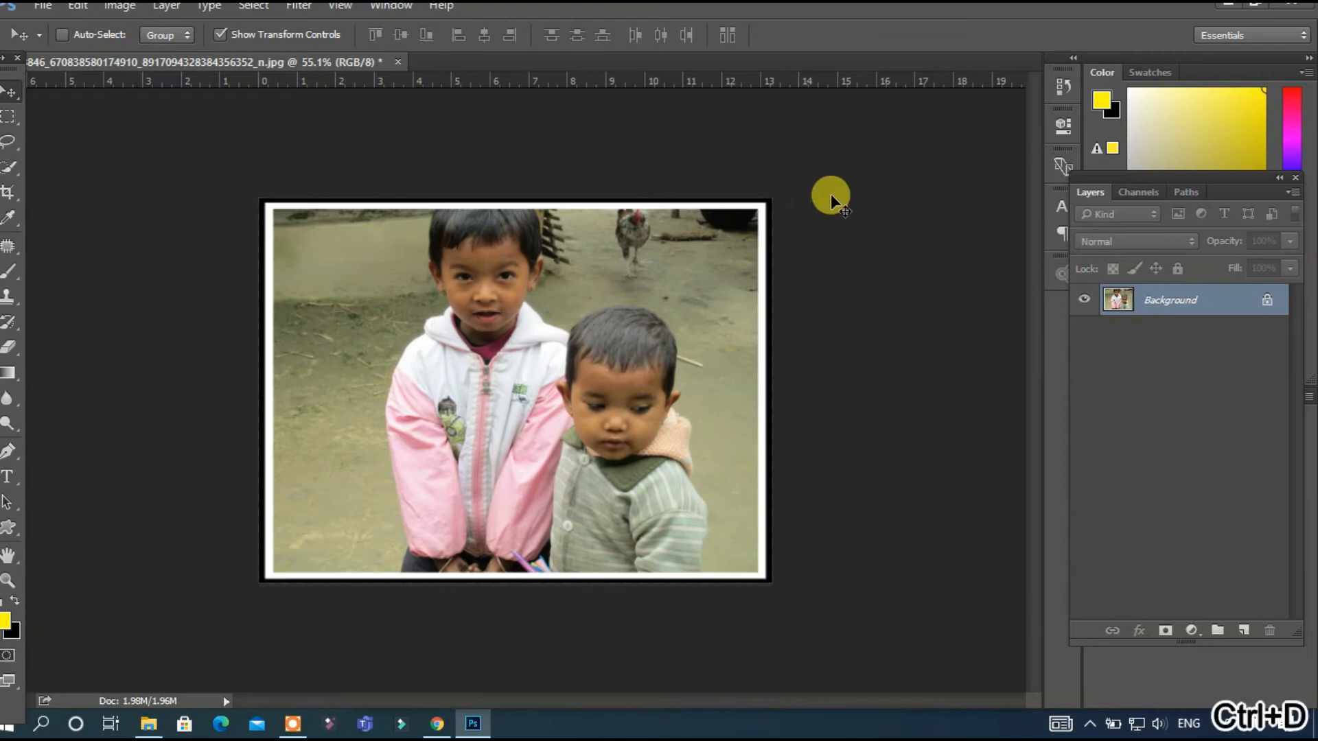
Step: Add a second white outer border by setting the background colour to #ffffff and scaling the whole image to about 98% about its centre
{"action": "left_click", "coordinate": [13, 628]}
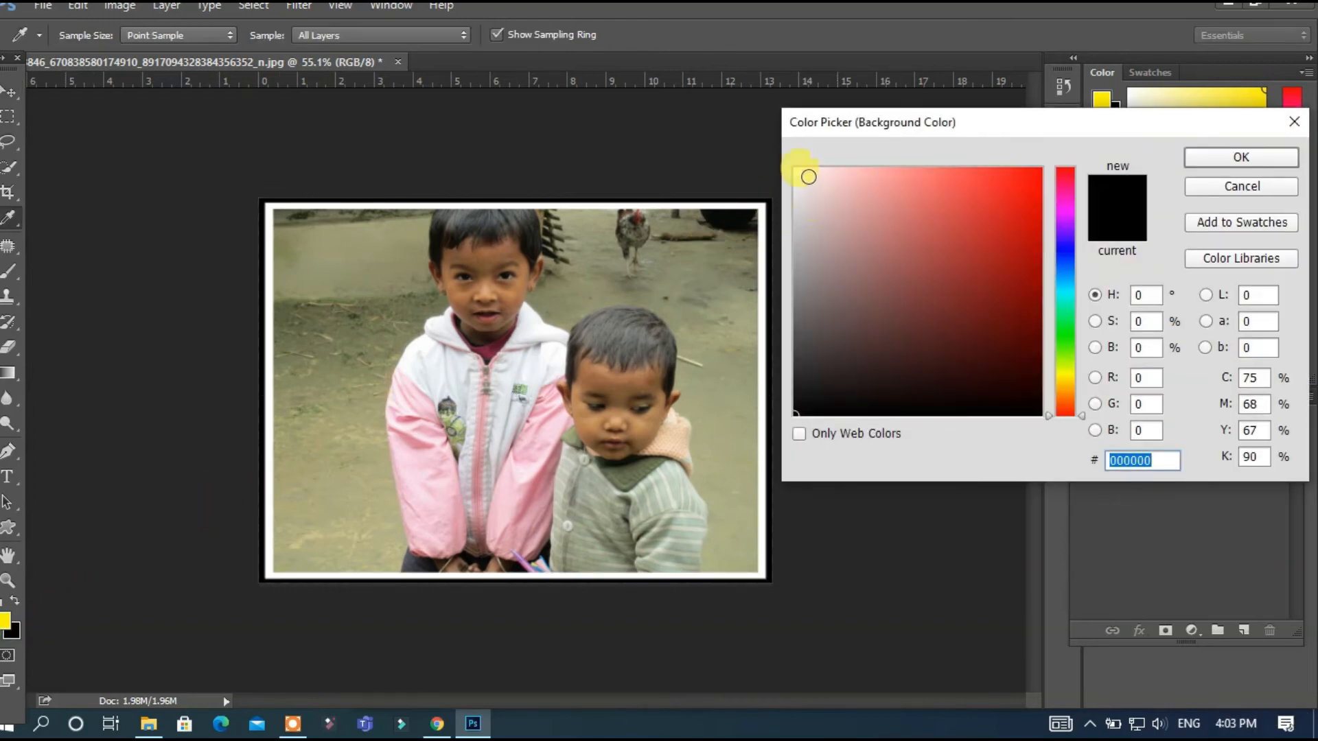
{"action": "left_click_drag", "start_coordinate": [808, 176], "coordinate": [794, 164]}
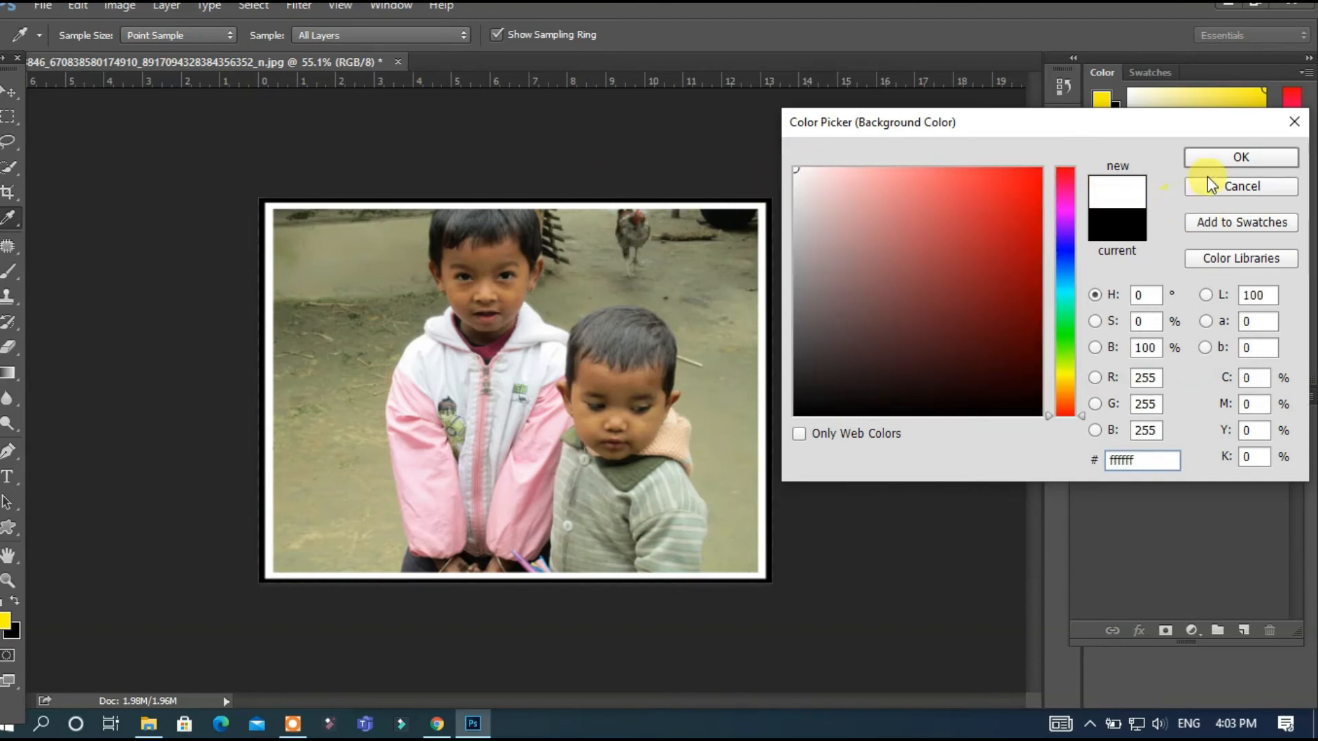
{"action": "left_click", "coordinate": [1208, 156]}
{"action": "key", "text": "ctrl+a"}
{"action": "key", "text": "ctrl+t"}
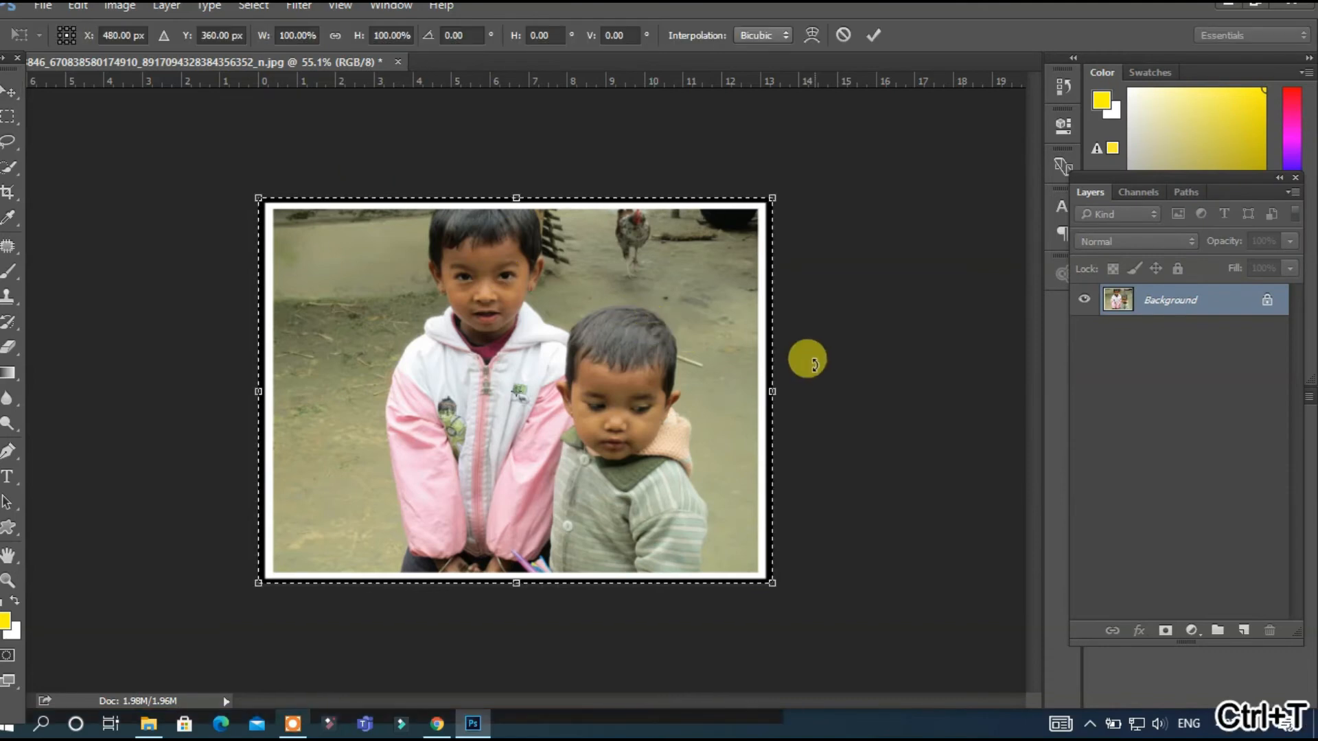
{"action": "left_click_drag", "start_coordinate": [776, 197], "coordinate": [770, 201]}
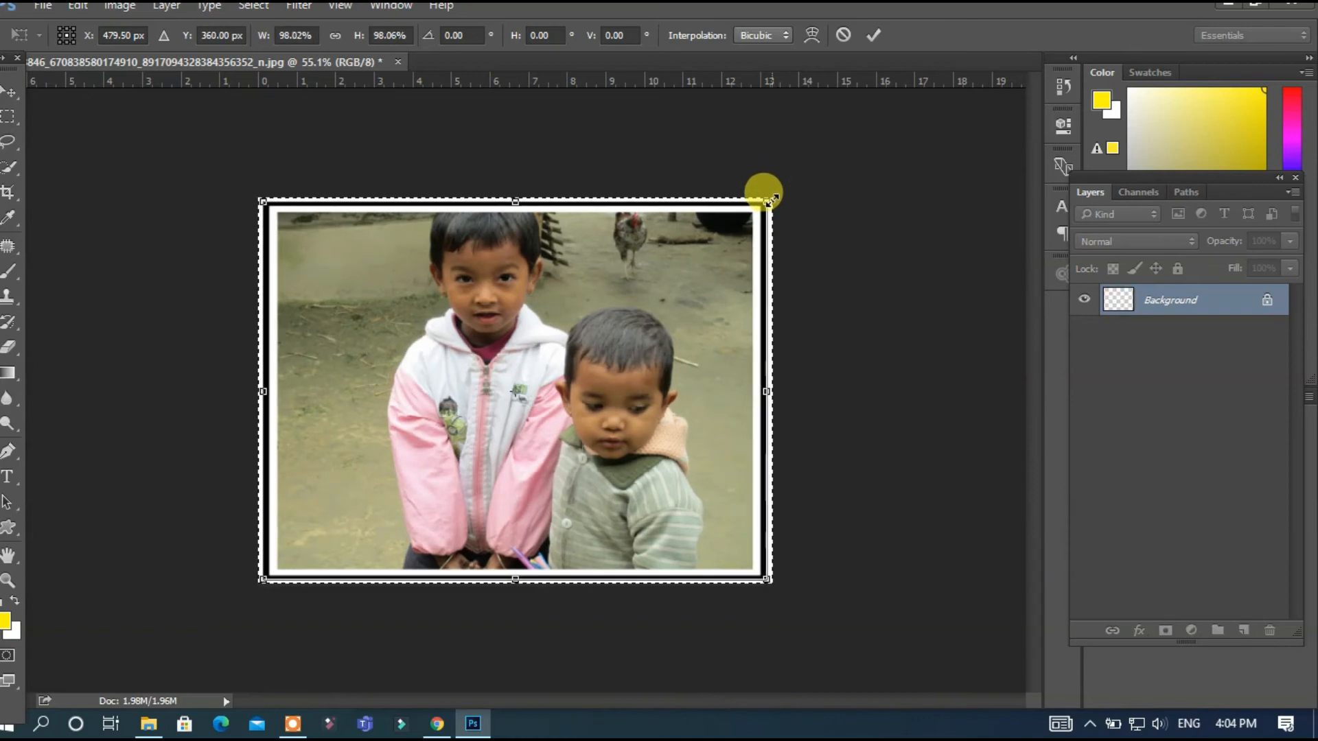
{"action": "left_click", "coordinate": [10, 90]}
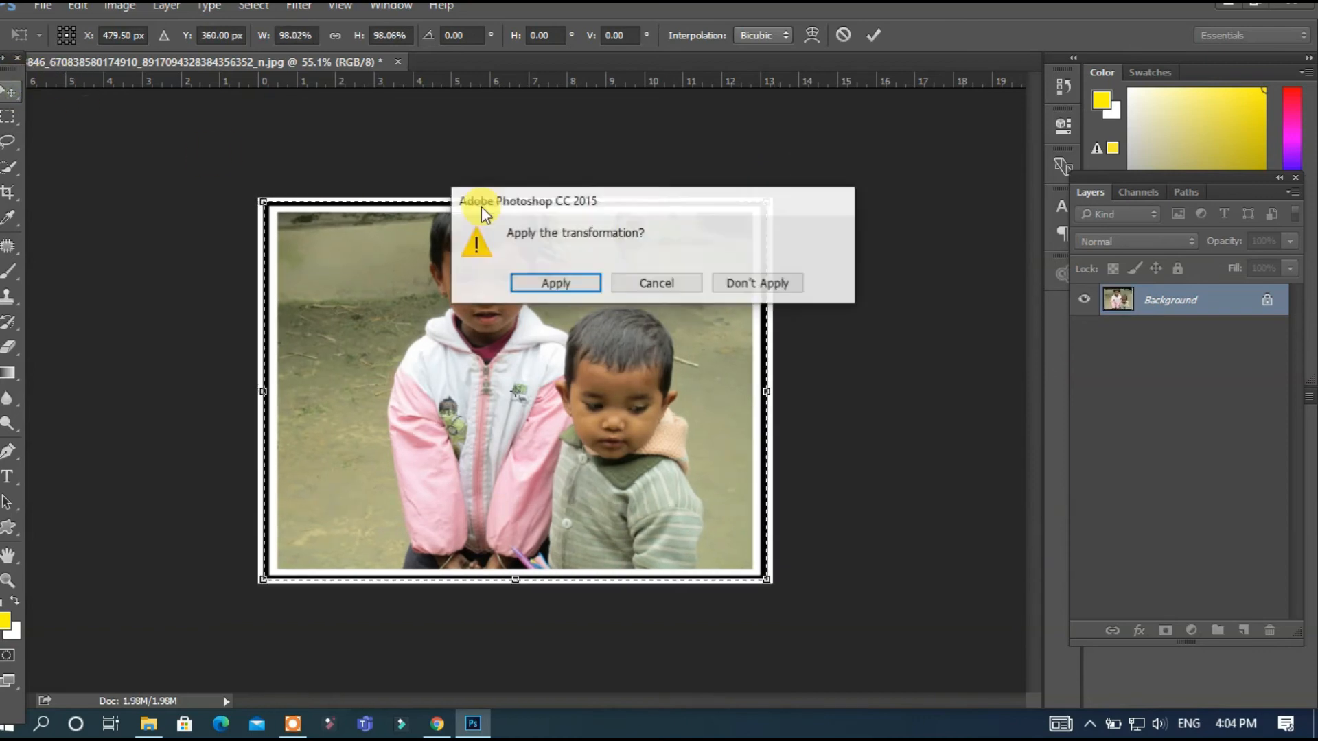
{"action": "left_click", "coordinate": [591, 280]}
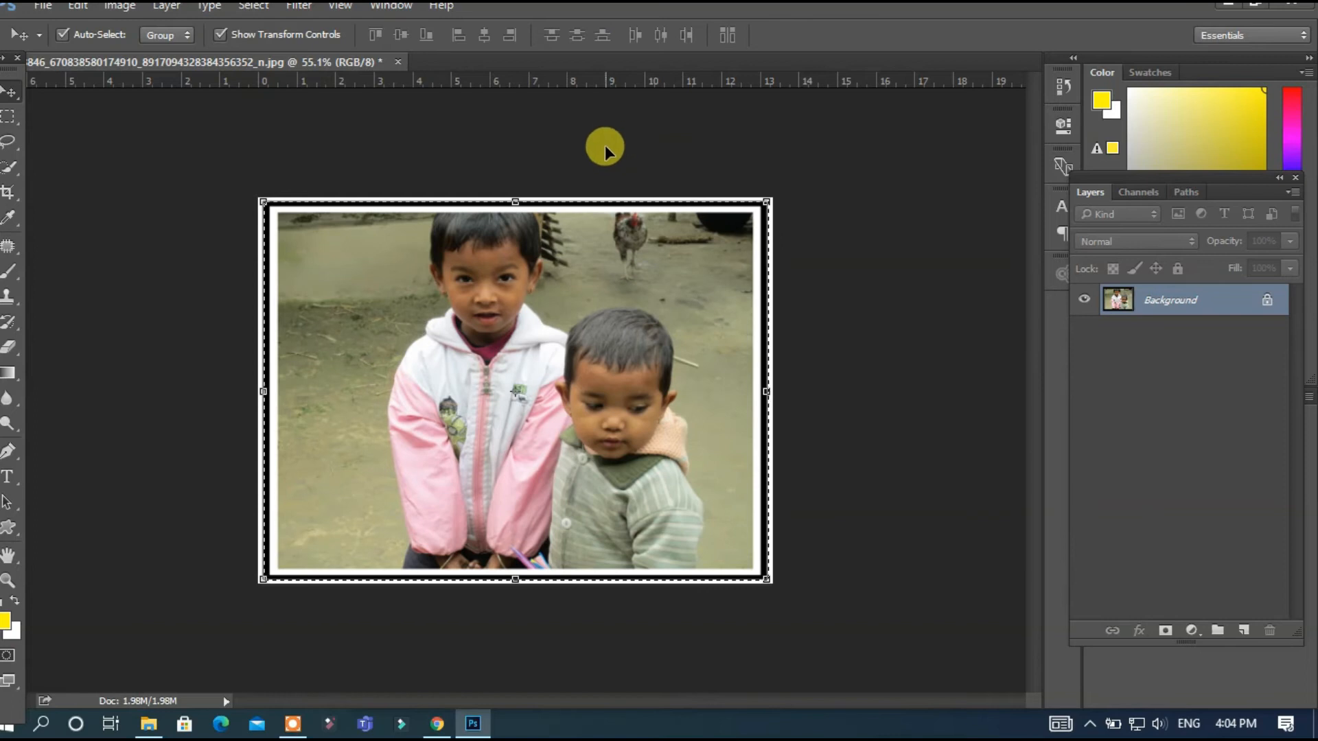
{"action": "key", "text": "ctrl+d"}
{"action": "scroll", "coordinate": [616, 233], "scroll_direction": "down", "scroll_amount": 2}
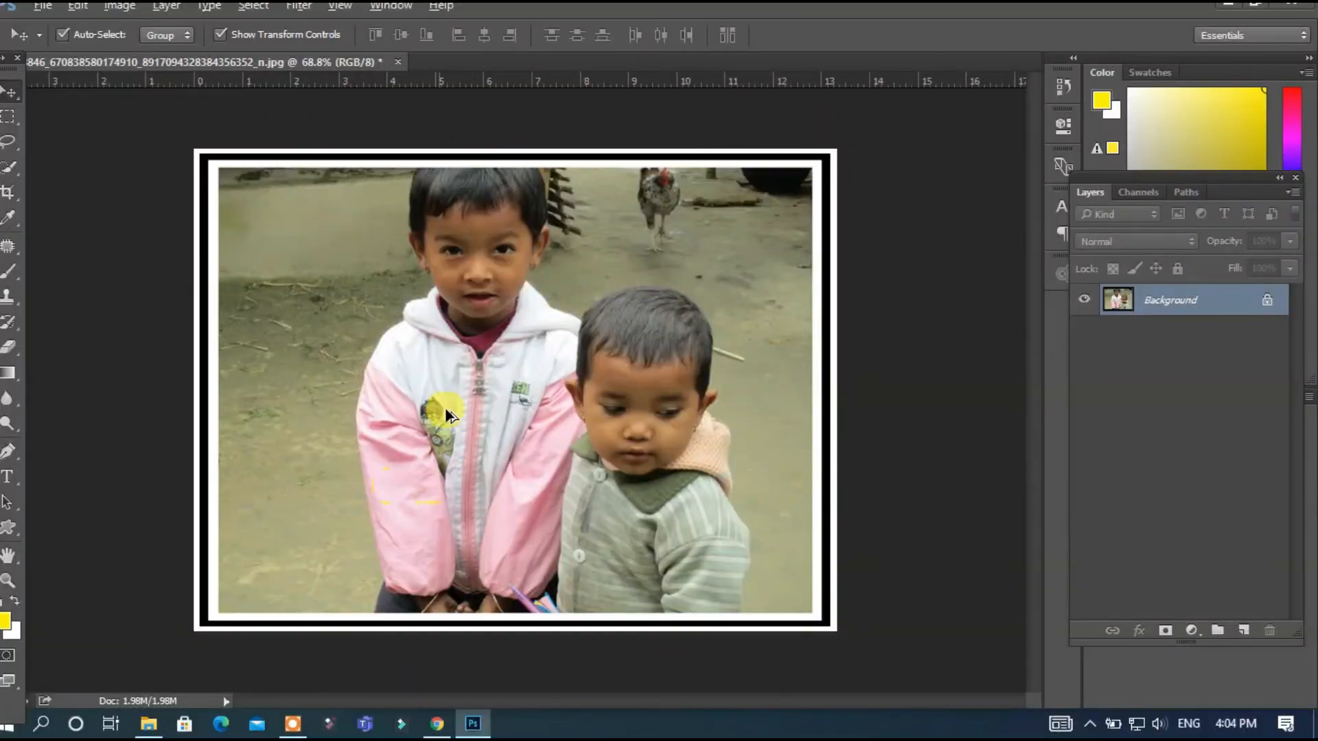
{"action": "scroll", "coordinate": [445, 406], "scroll_direction": "down", "scroll_amount": 1}
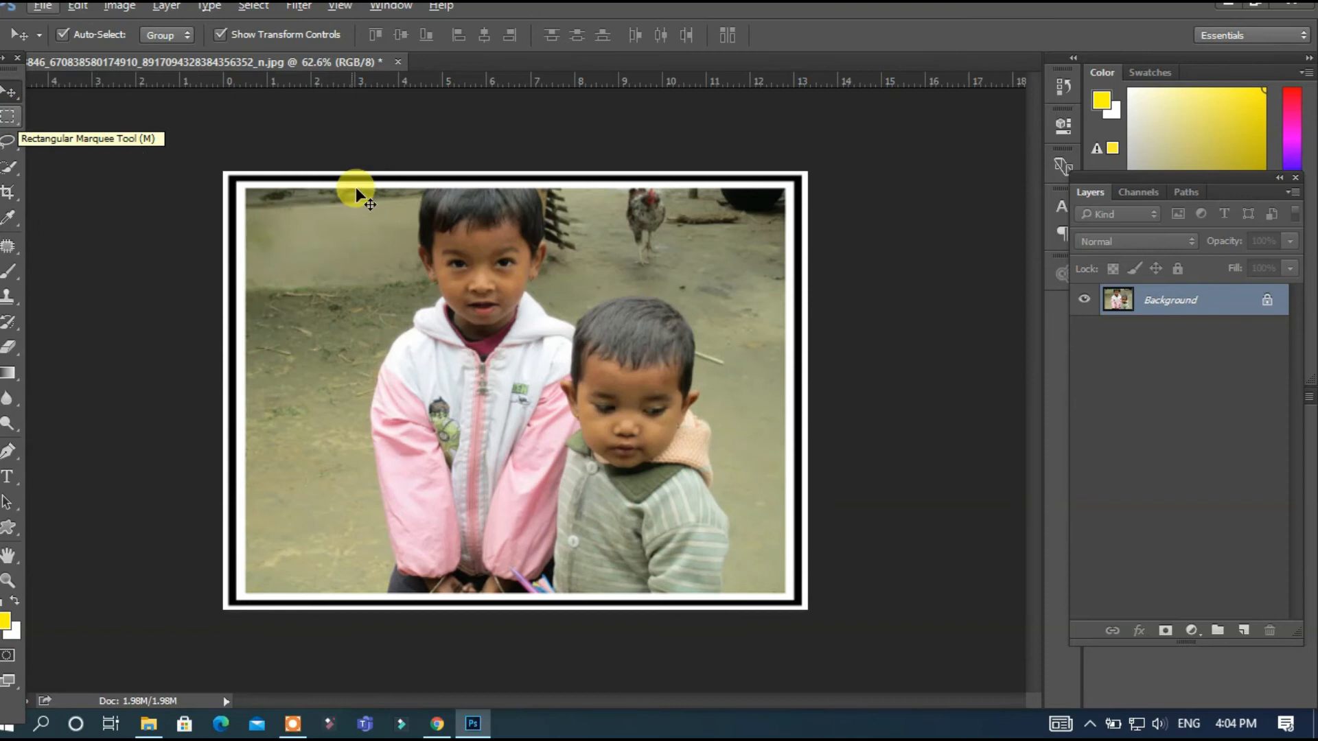
Step: Undo all the border changes to restore the original borderless photo
{"action": "key", "text": "ctrl+z"}
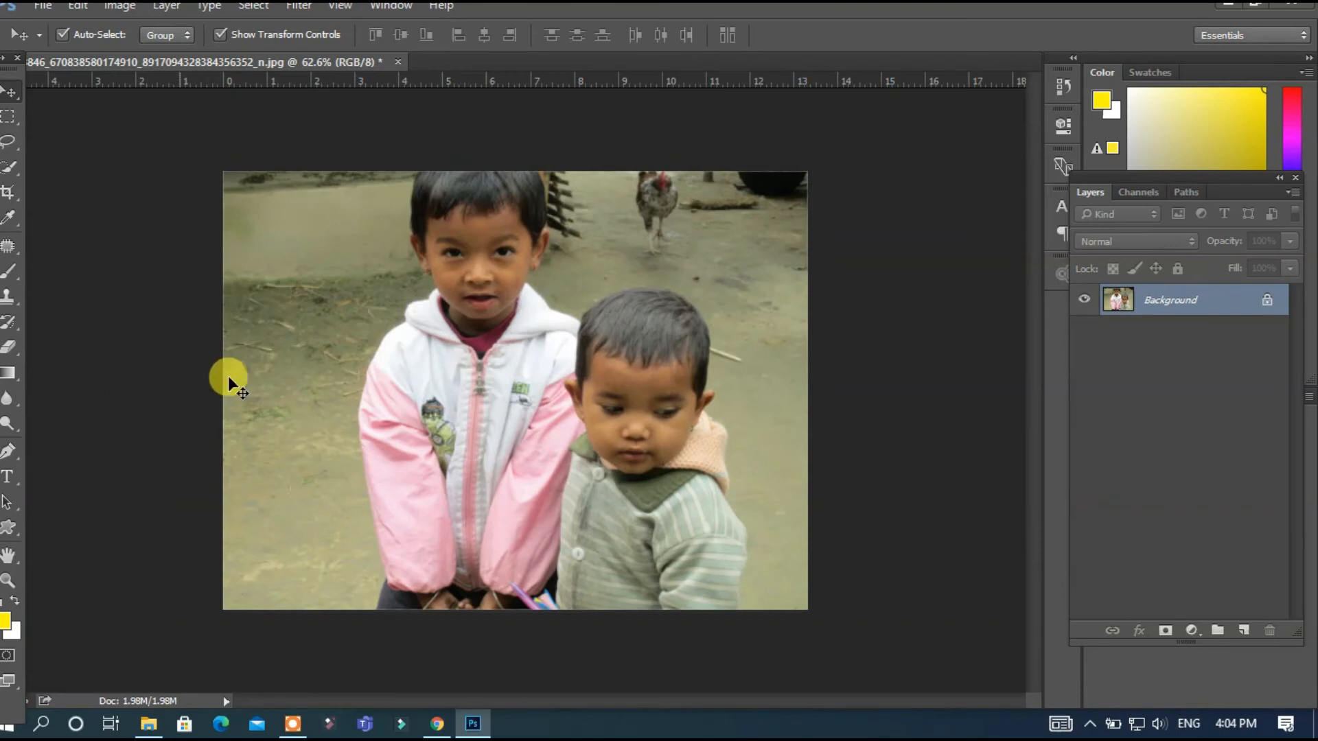
Step: Activate the Paint Bucket tool and create a white border by scaling the fully selected photo about its centre to about 97%
{"action": "right_click", "coordinate": [13, 372]}
{"action": "left_click", "coordinate": [107, 387]}
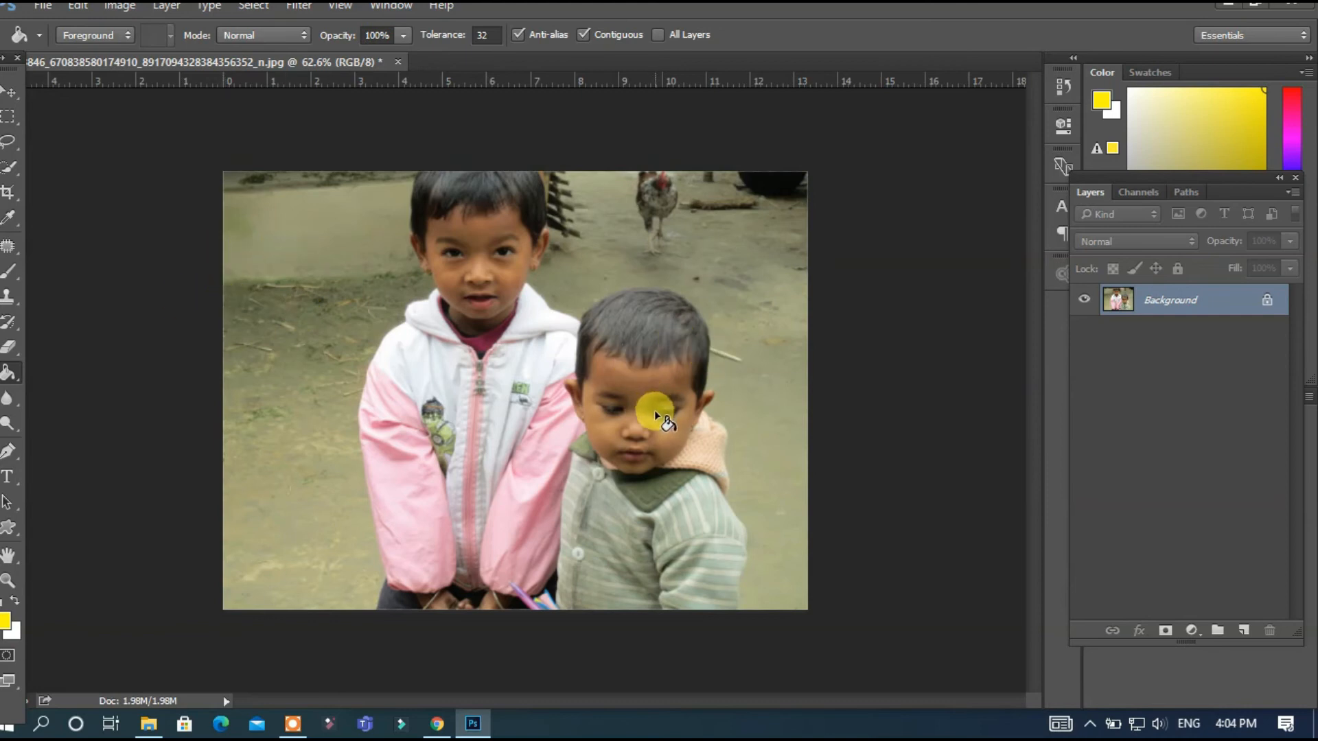
{"action": "key", "text": "ctrl+a"}
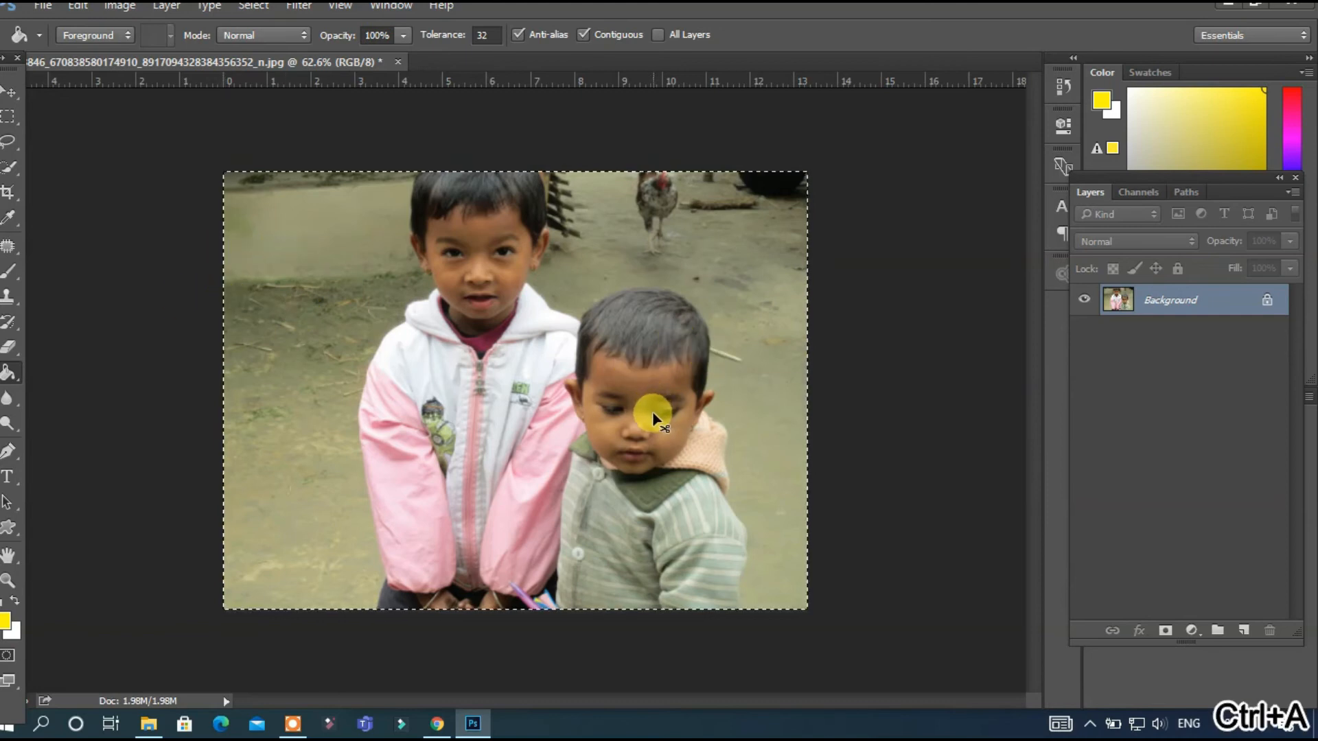
{"action": "key", "text": "ctrl+t"}
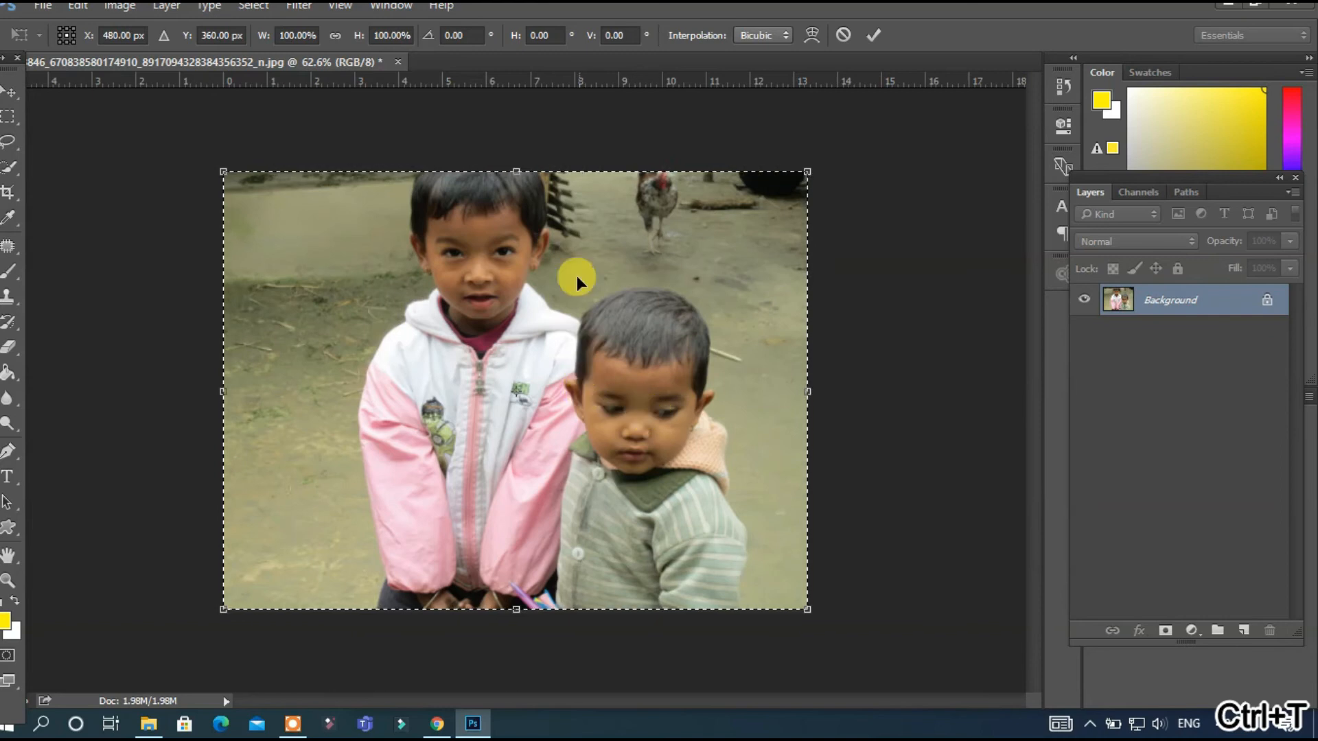
{"action": "left_click_drag", "start_coordinate": [808, 171], "coordinate": [799, 180]}
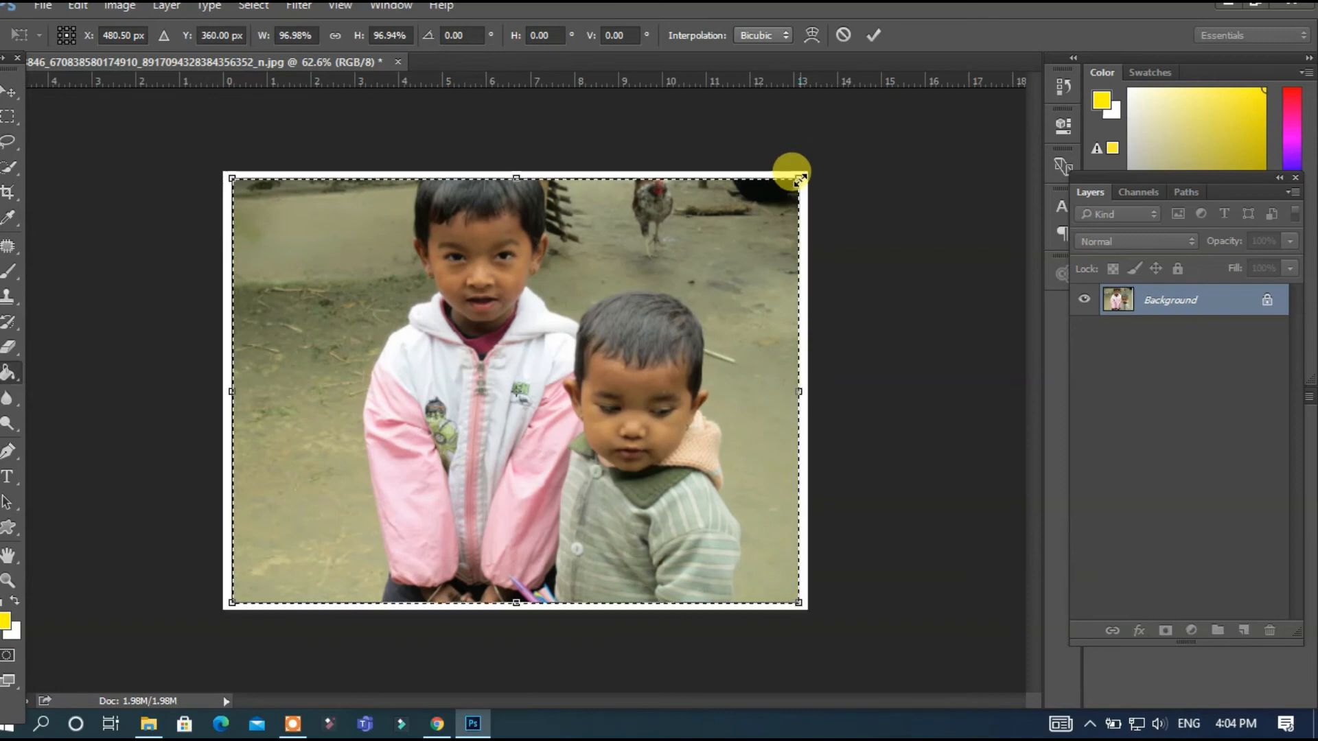
{"action": "key", "text": "Return"}
Step: Change the foreground colour to a bright magenta pink
{"action": "scroll", "coordinate": [598, 210], "scroll_direction": "up", "scroll_amount": 6}
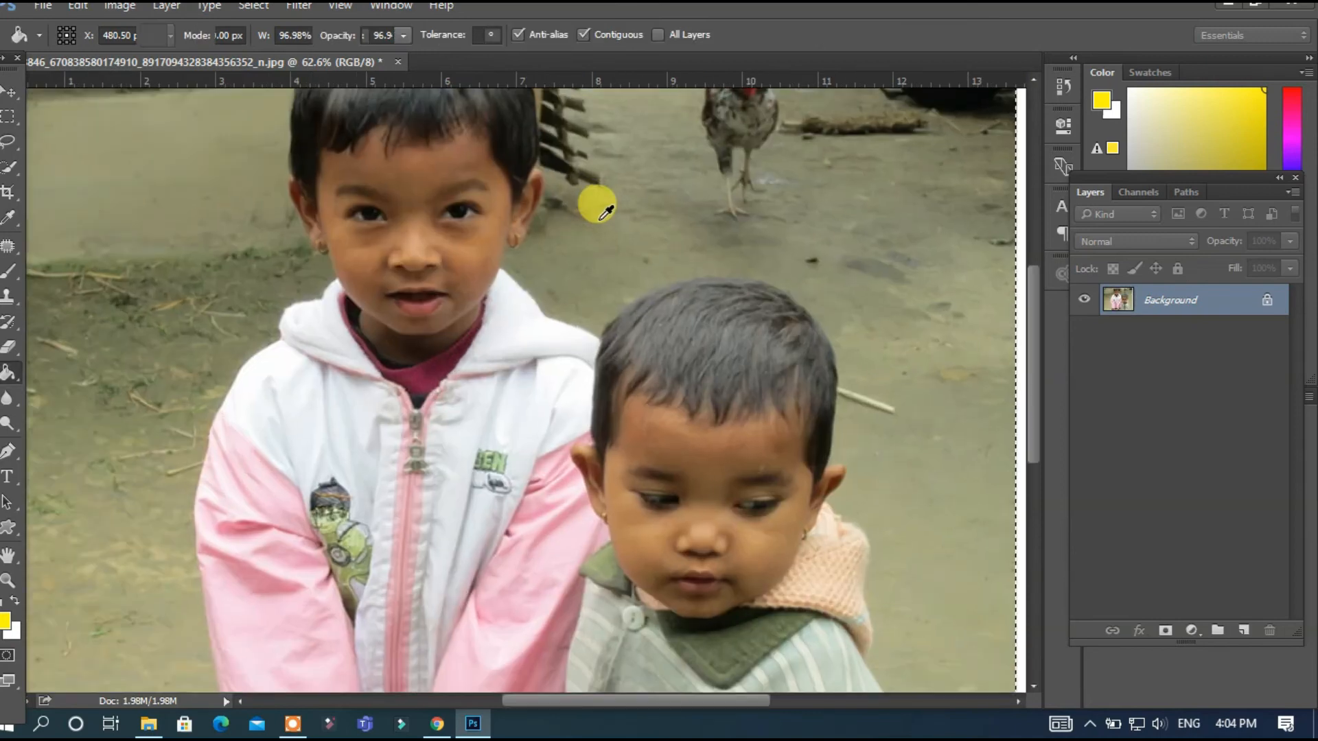
{"action": "scroll", "coordinate": [282, 241], "scroll_direction": "up", "scroll_amount": 4}
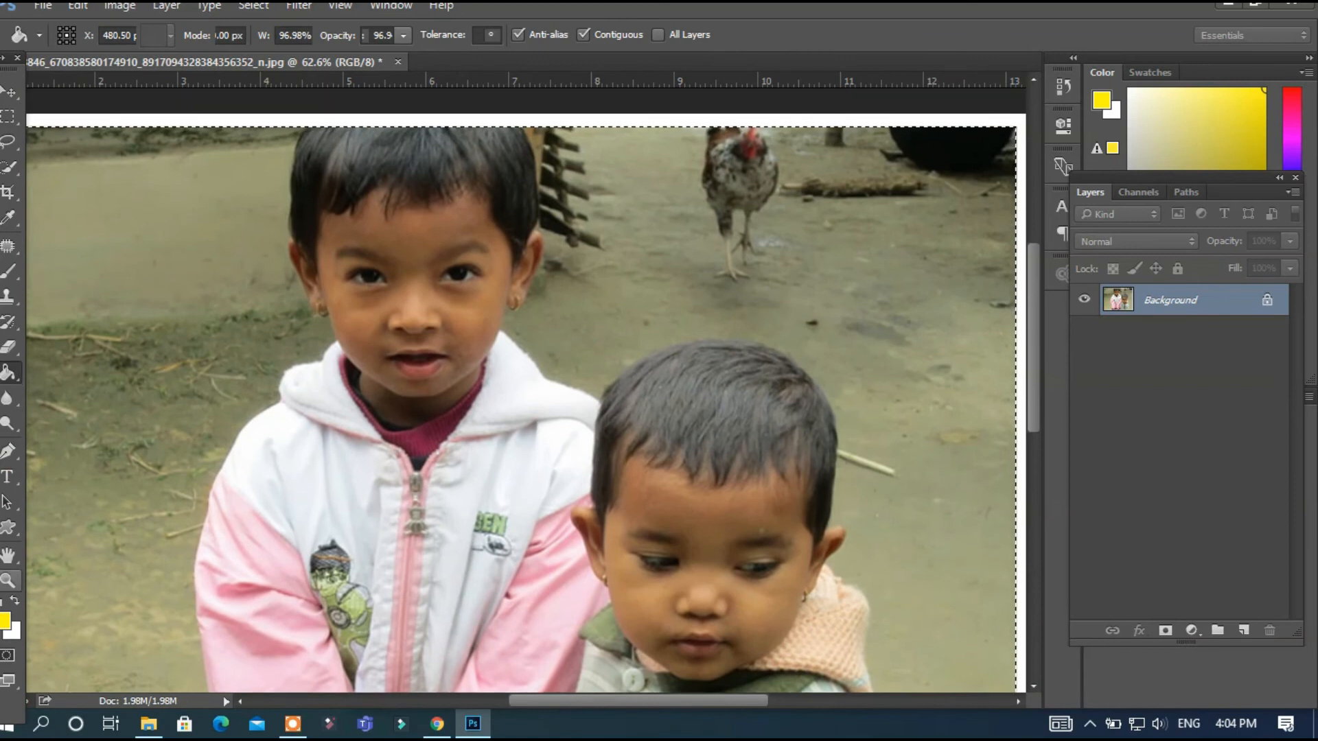
{"action": "left_click", "coordinate": [5, 623]}
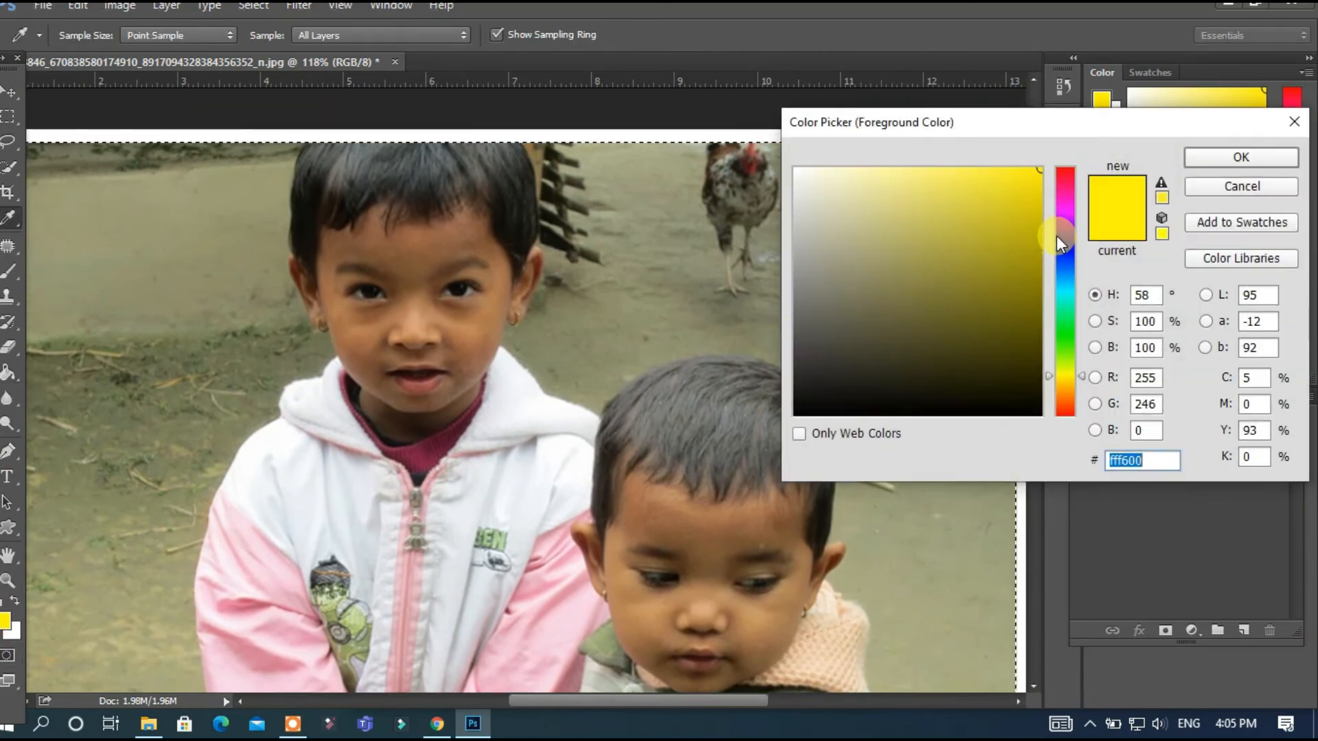
{"action": "left_click", "coordinate": [1064, 211]}
{"action": "left_click_drag", "start_coordinate": [1063, 211], "coordinate": [1065, 200]}
{"action": "left_click", "coordinate": [1235, 162]}
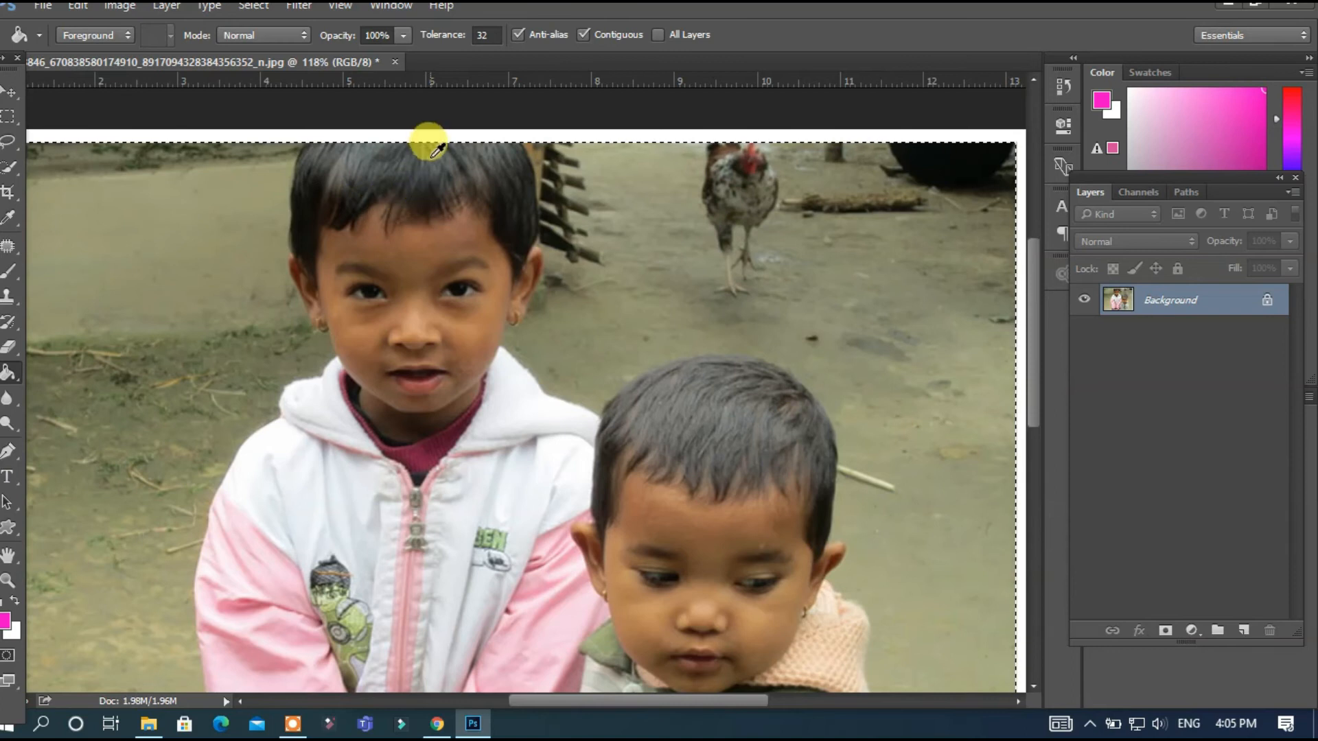
Step: Clear the selection and fill the white border with the pink foreground colour using the Paint Bucket, finishing with the Move tool active
{"action": "scroll", "coordinate": [434, 137], "scroll_direction": "up", "scroll_amount": 1}
{"action": "scroll", "coordinate": [435, 138], "scroll_direction": "up", "scroll_amount": 3}
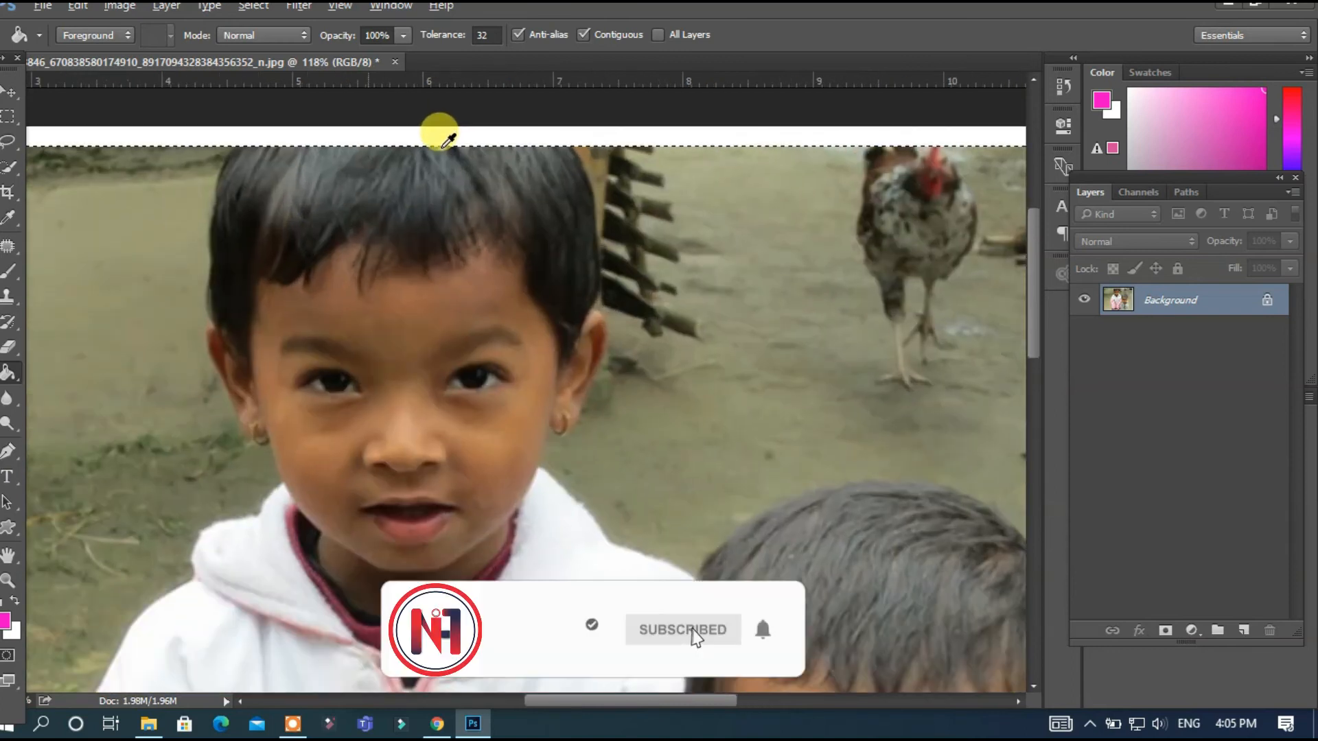
{"action": "scroll", "coordinate": [443, 117], "scroll_direction": "up", "scroll_amount": 4}
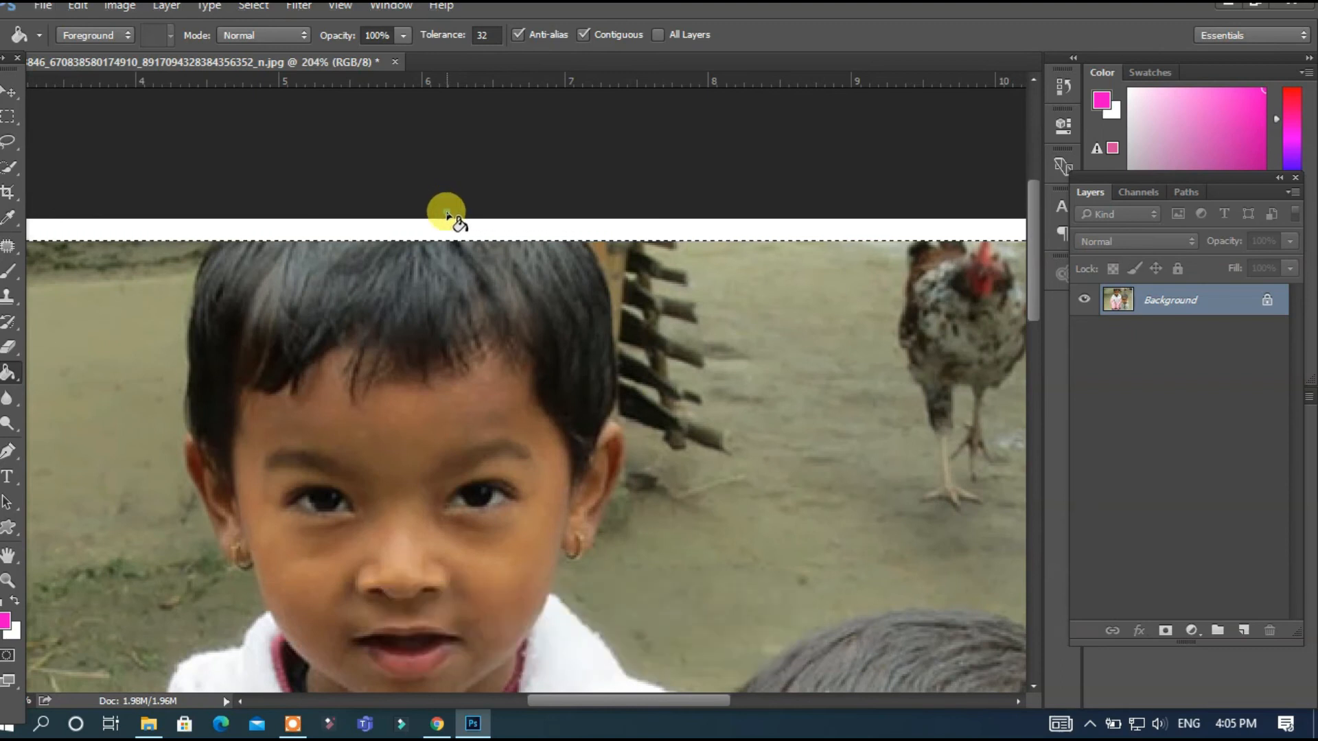
{"action": "key", "text": "ctrl+d"}
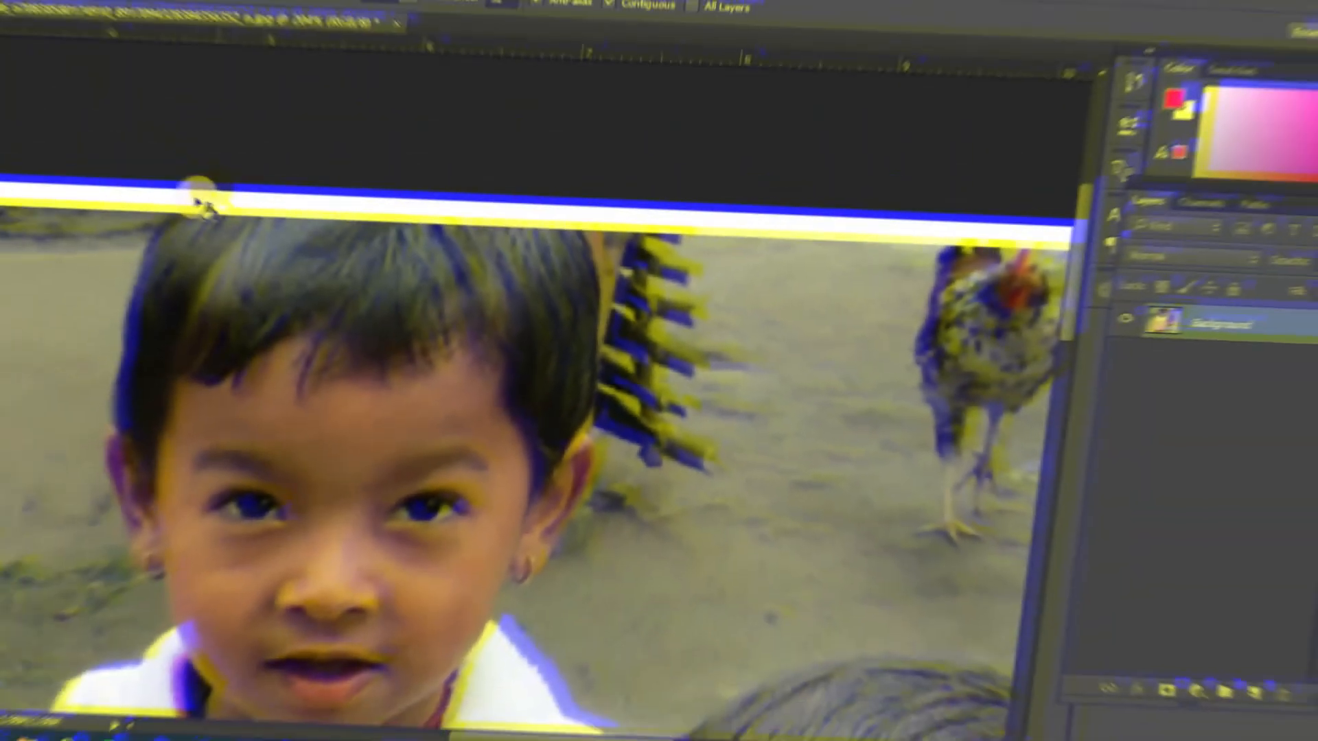
{"action": "left_click", "coordinate": [398, 249]}
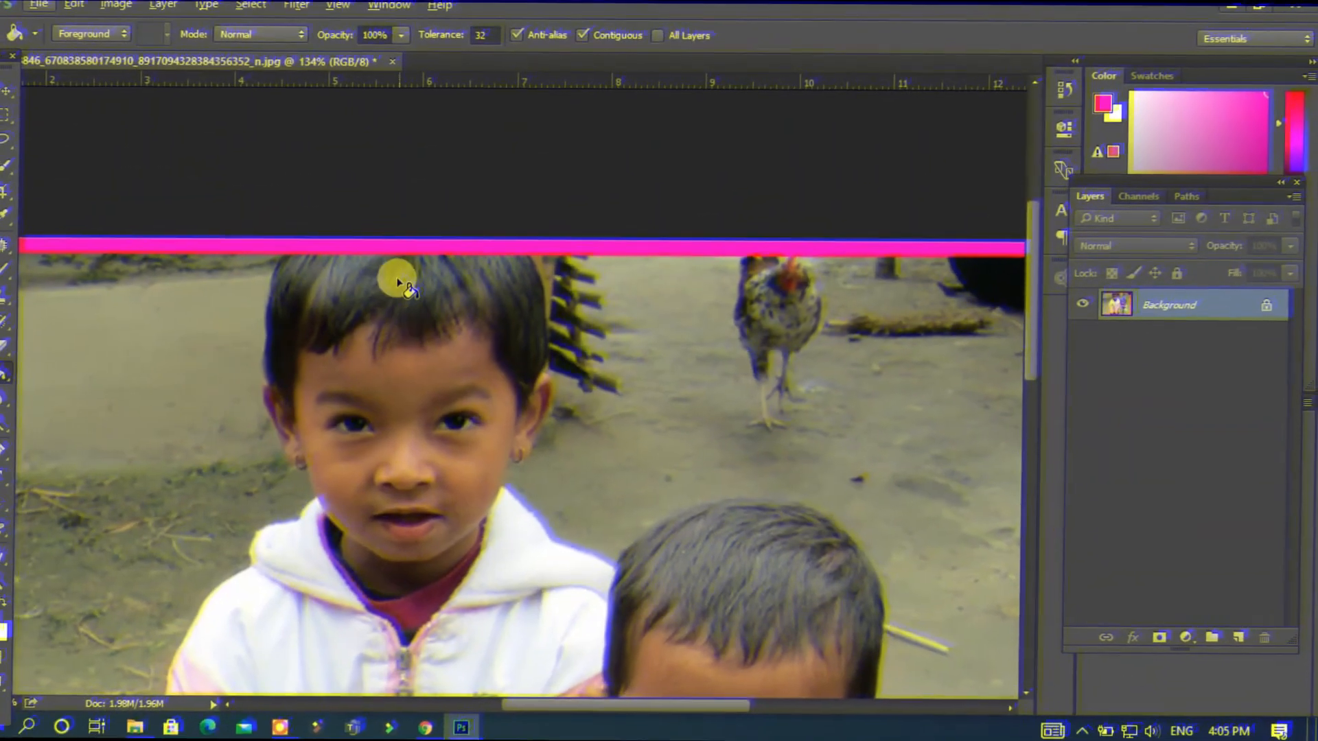
{"action": "scroll", "coordinate": [477, 265], "scroll_direction": "down", "scroll_amount": 5}
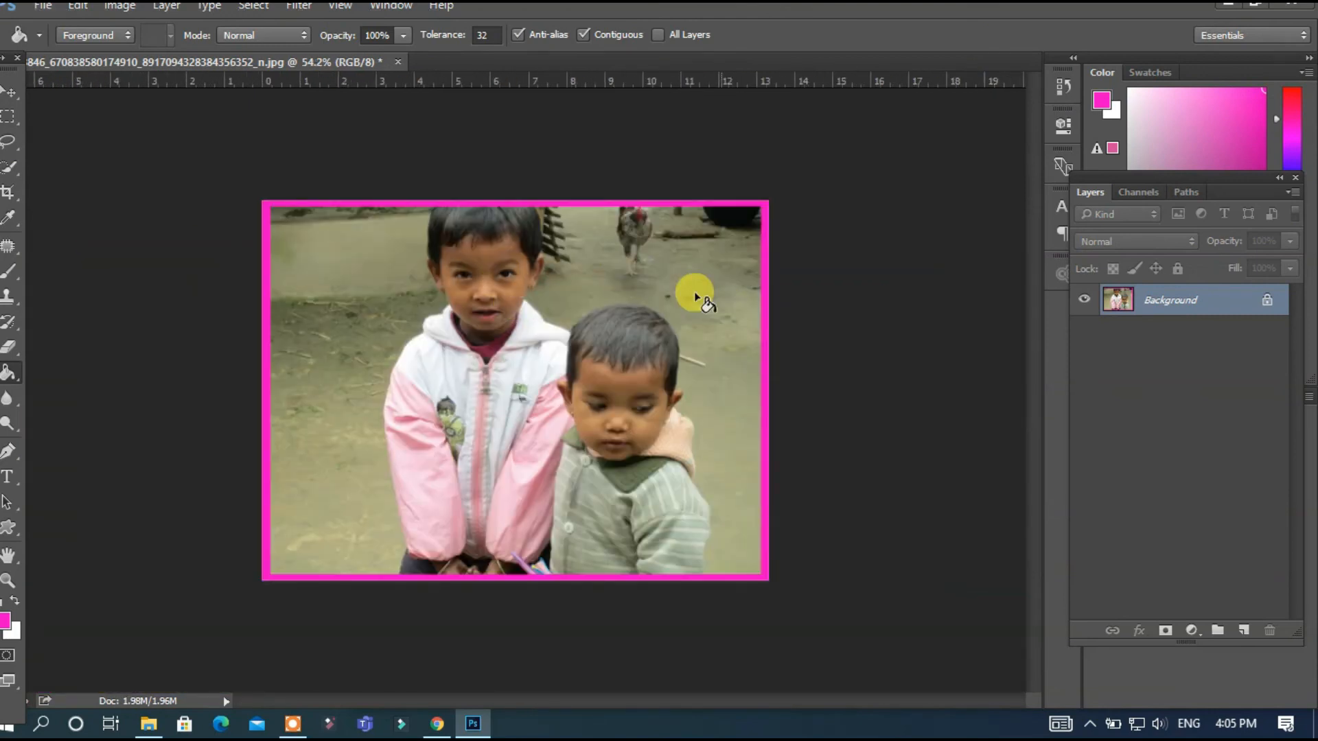
{"action": "left_click", "coordinate": [11, 90]}
{"action": "scroll", "coordinate": [491, 223], "scroll_direction": "down", "scroll_amount": 1}
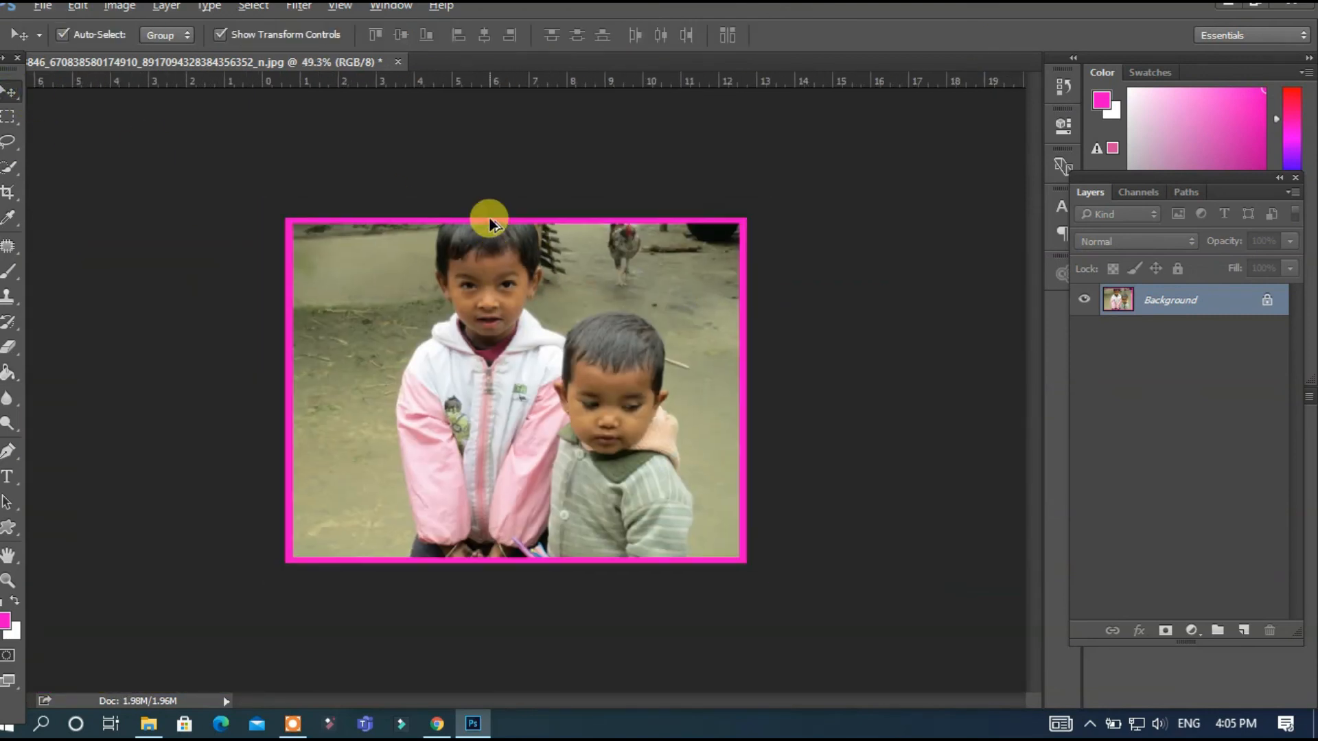